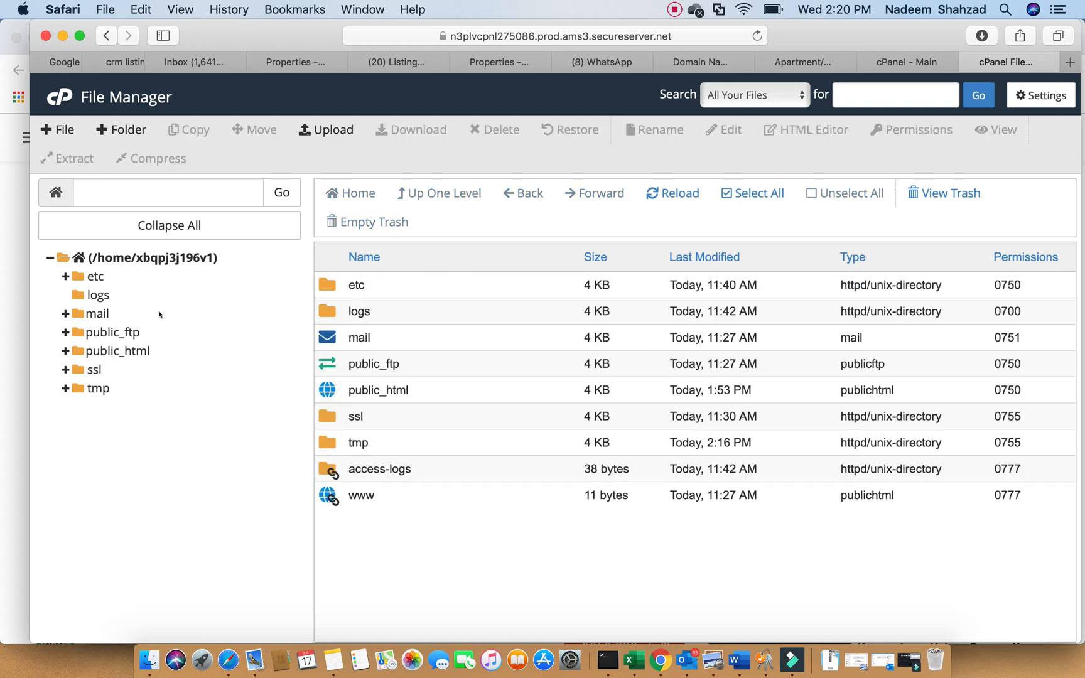
Step: Expand the public_html folder in the directory tree and open it to list its contents
click(76, 349)
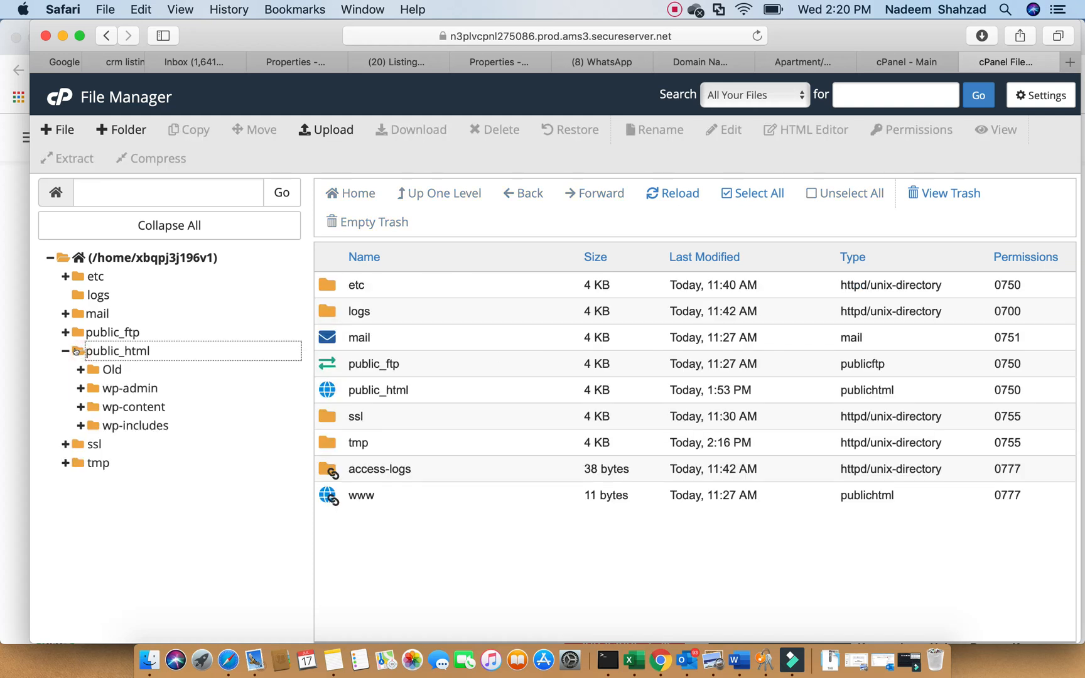
click(110, 349)
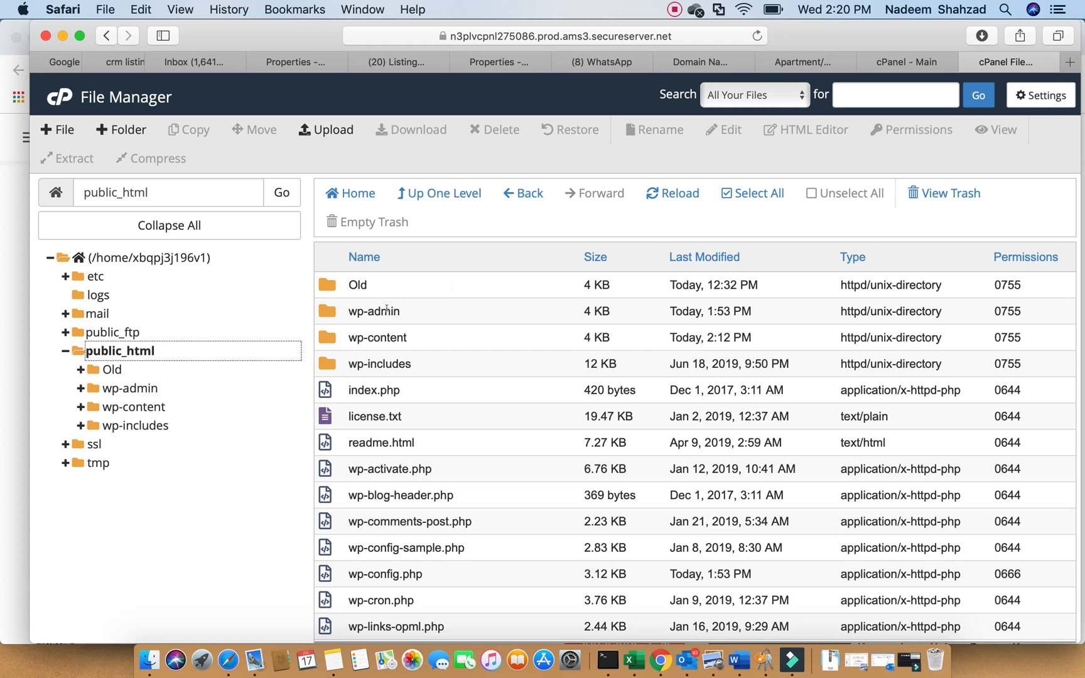
click(363, 307)
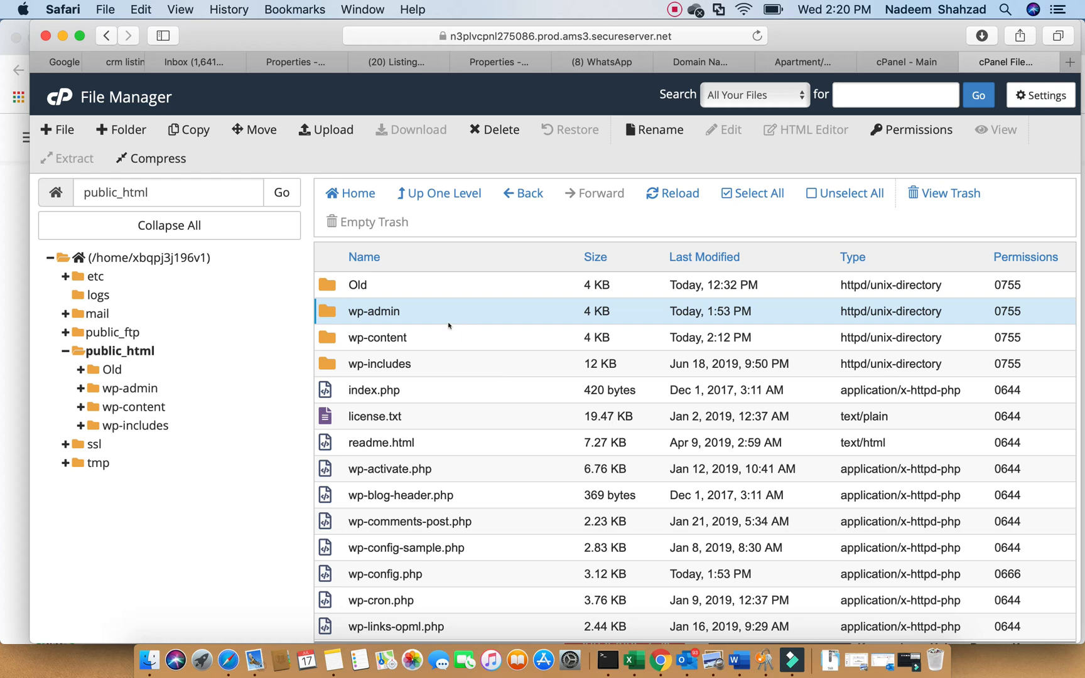
click(385, 311)
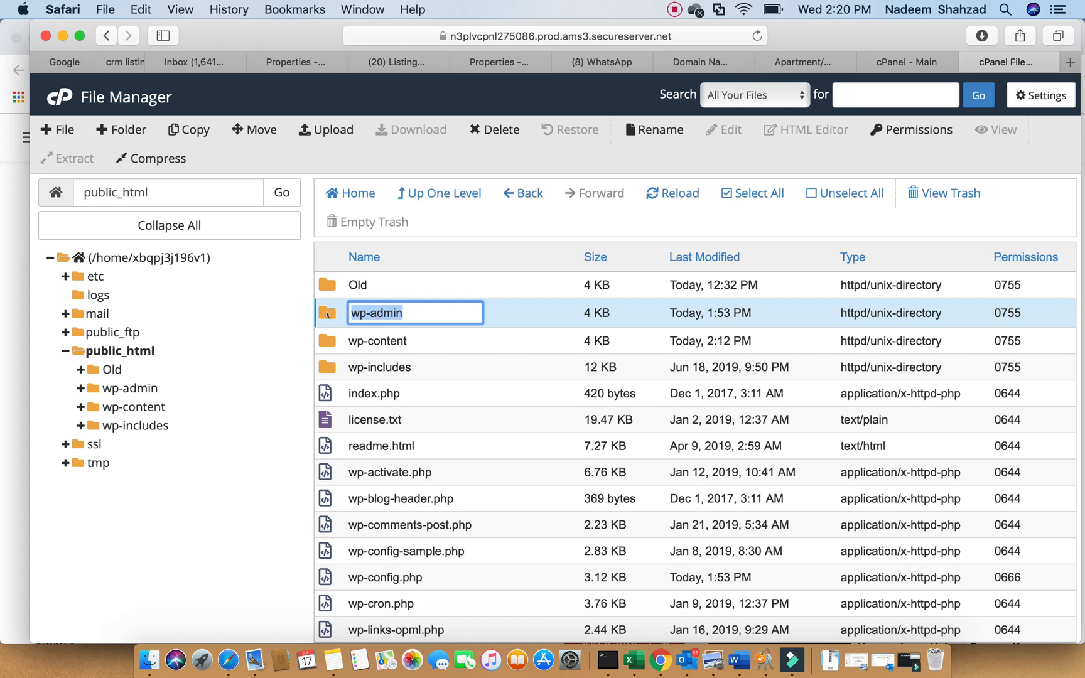
click(325, 314)
click(326, 314)
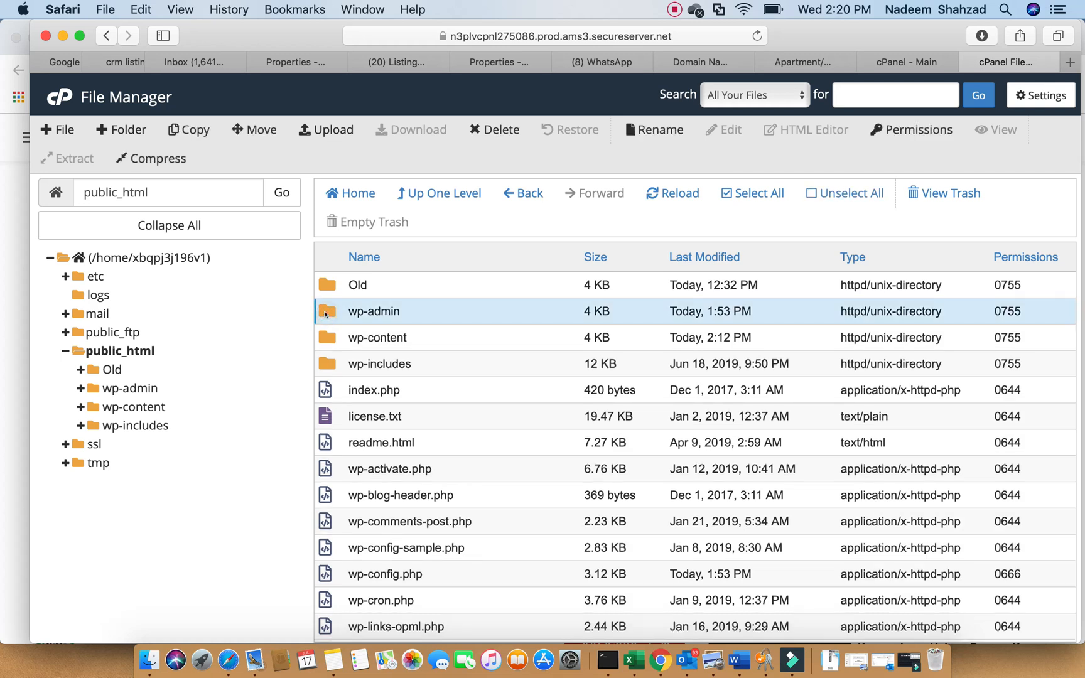
Step: Set the file manager preferences to open the Home Directory by default and show hidden files (dotfiles), and save them
click(1024, 95)
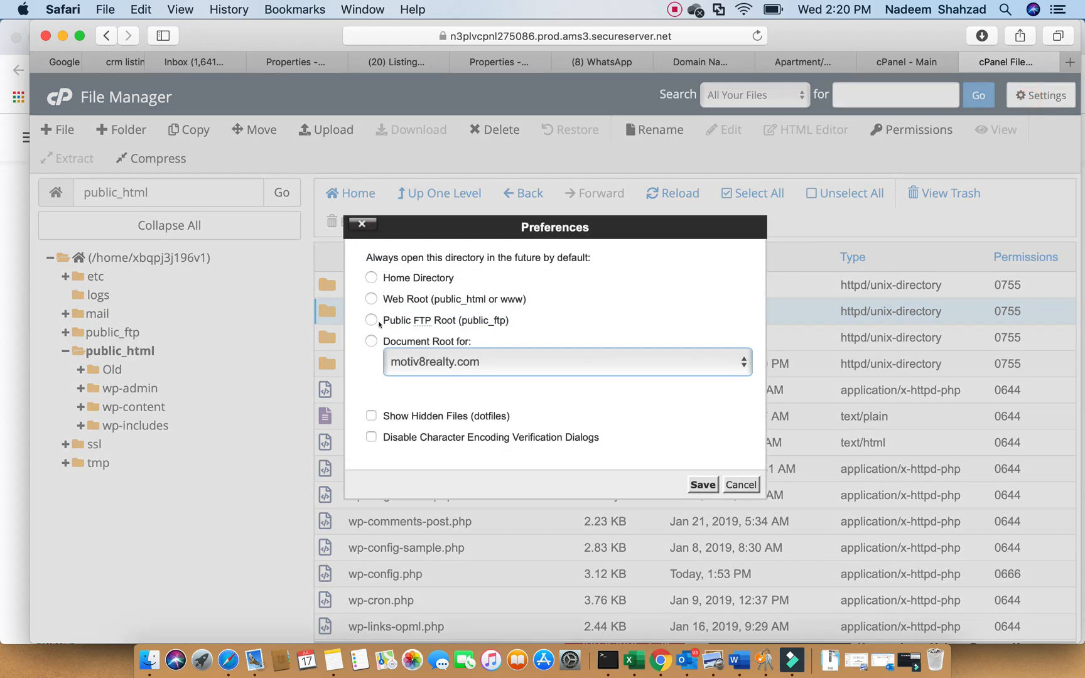
click(371, 277)
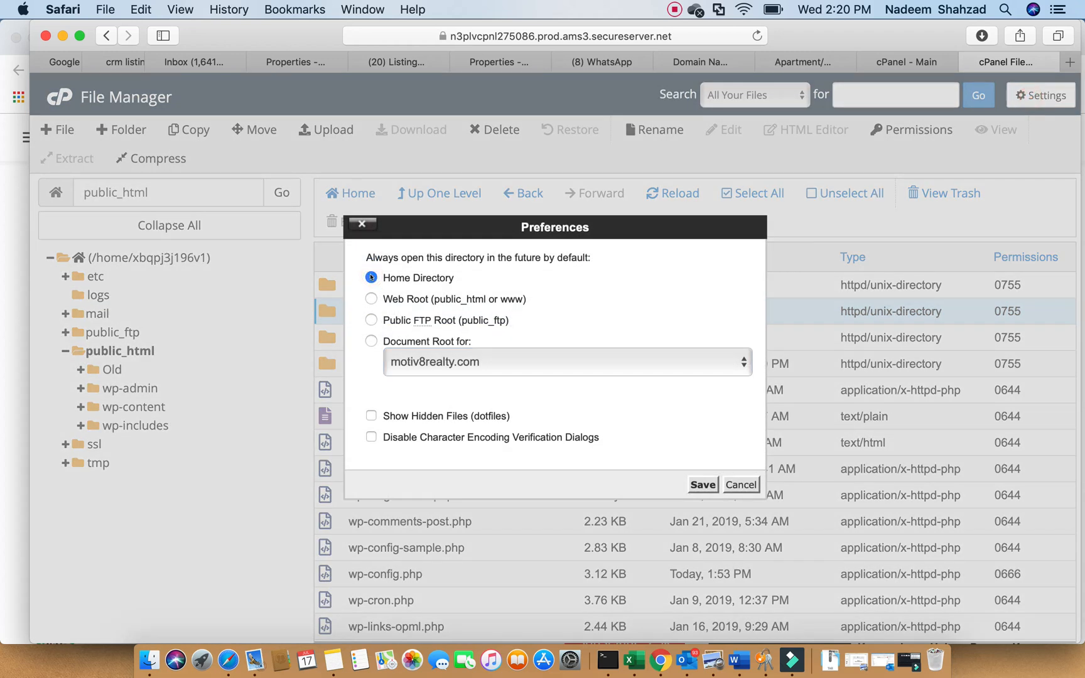
click(372, 415)
click(702, 485)
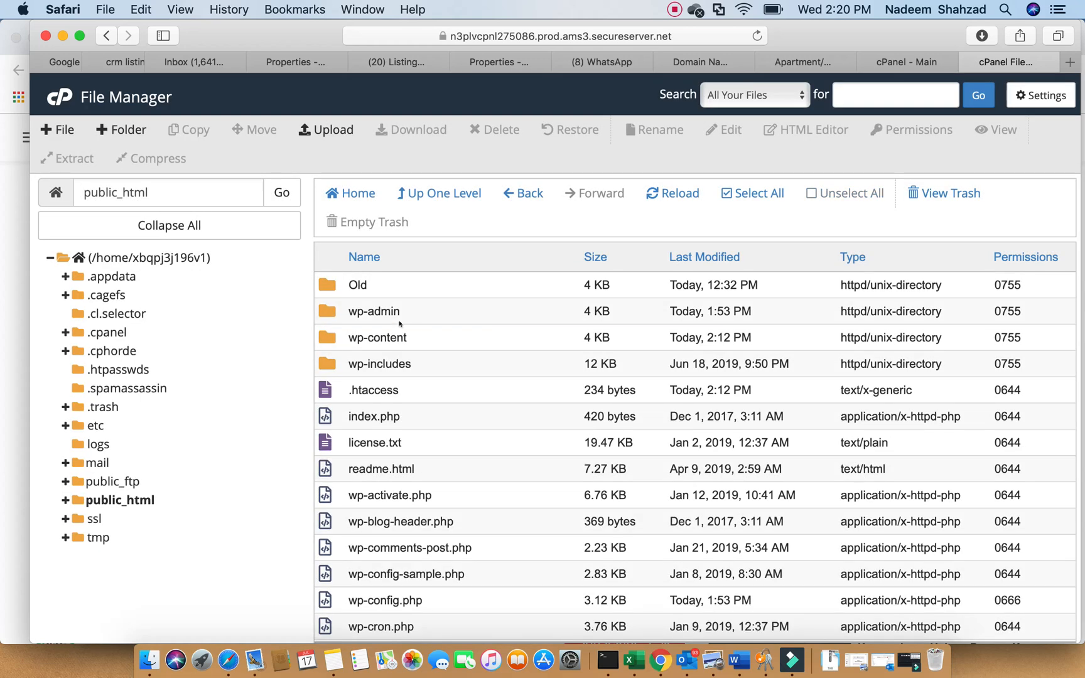
click(329, 287)
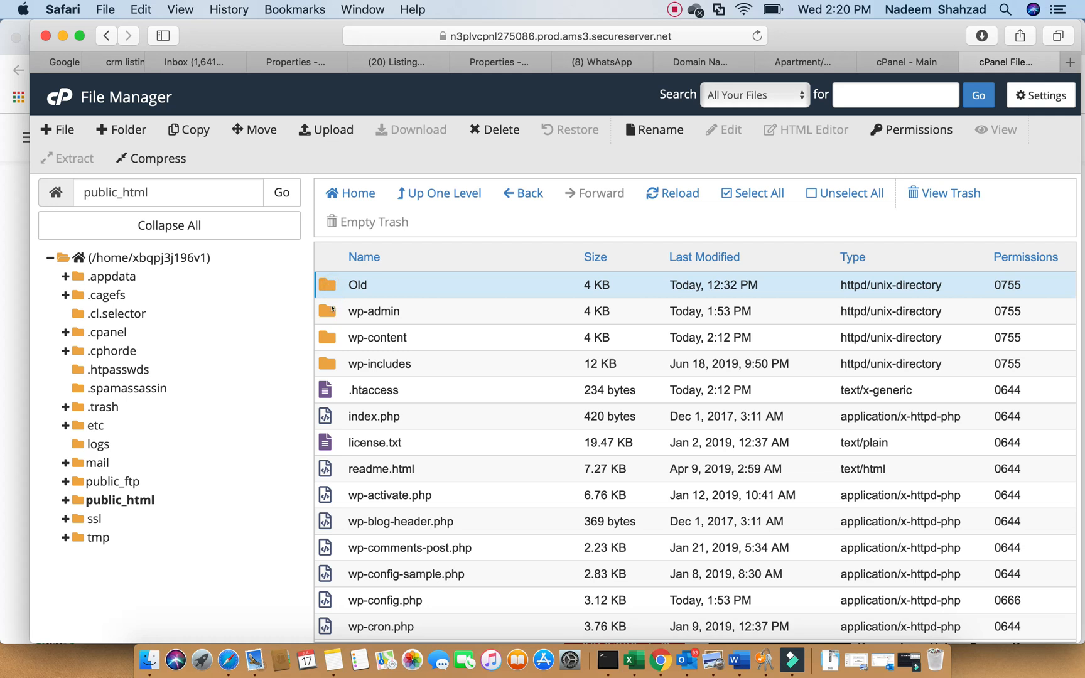
click(330, 309)
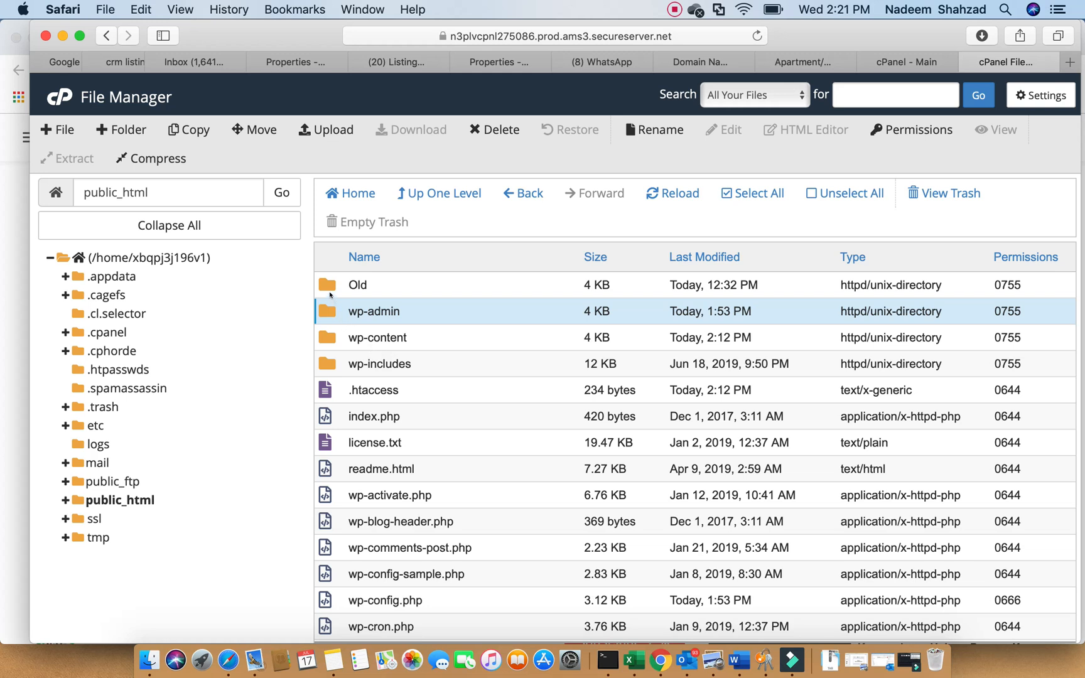
click(331, 293)
click(328, 309)
click(328, 288)
click(328, 309)
Step: Permanently delete all files and folders in public_html, skipping the trash, and reload the folder
click(751, 194)
right_click(432, 372)
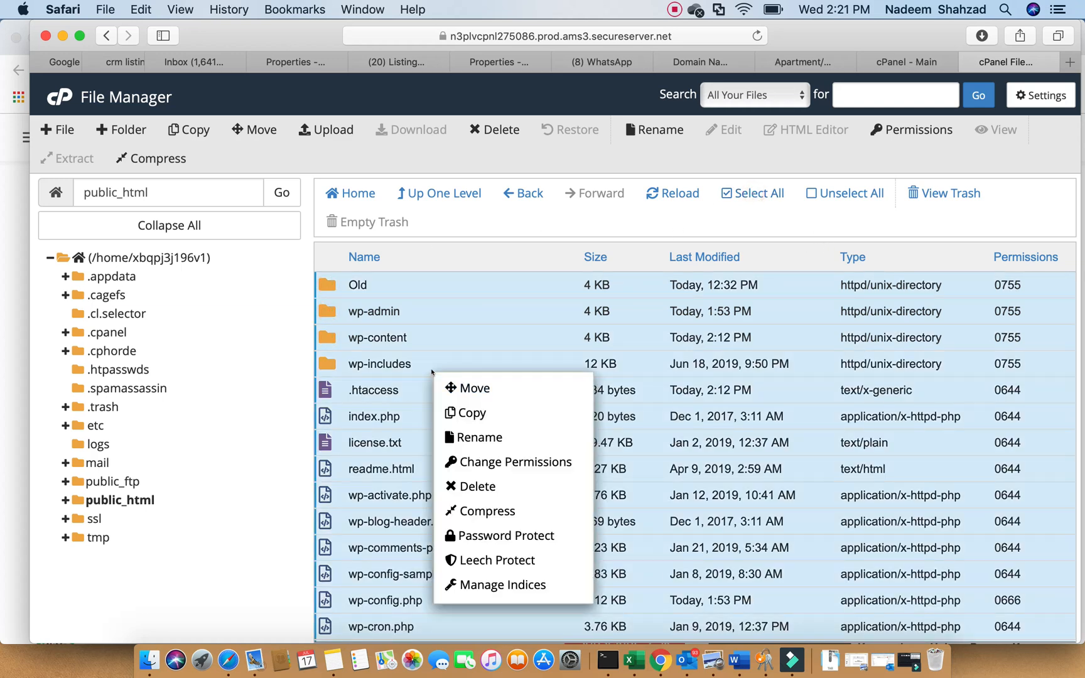
click(472, 488)
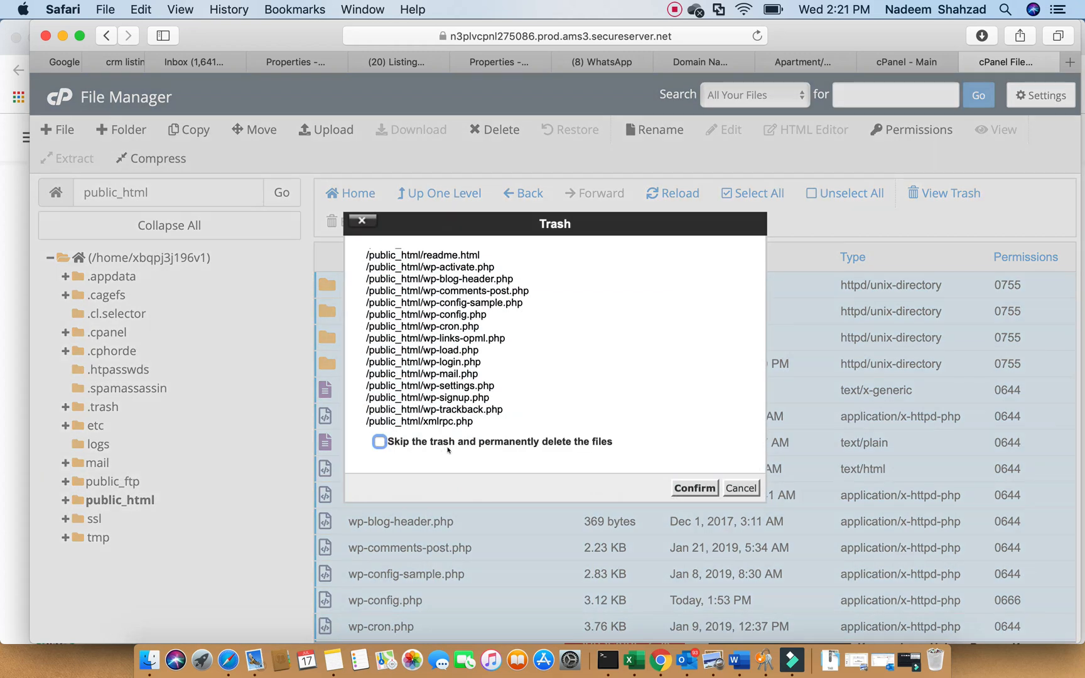
click(379, 442)
click(693, 488)
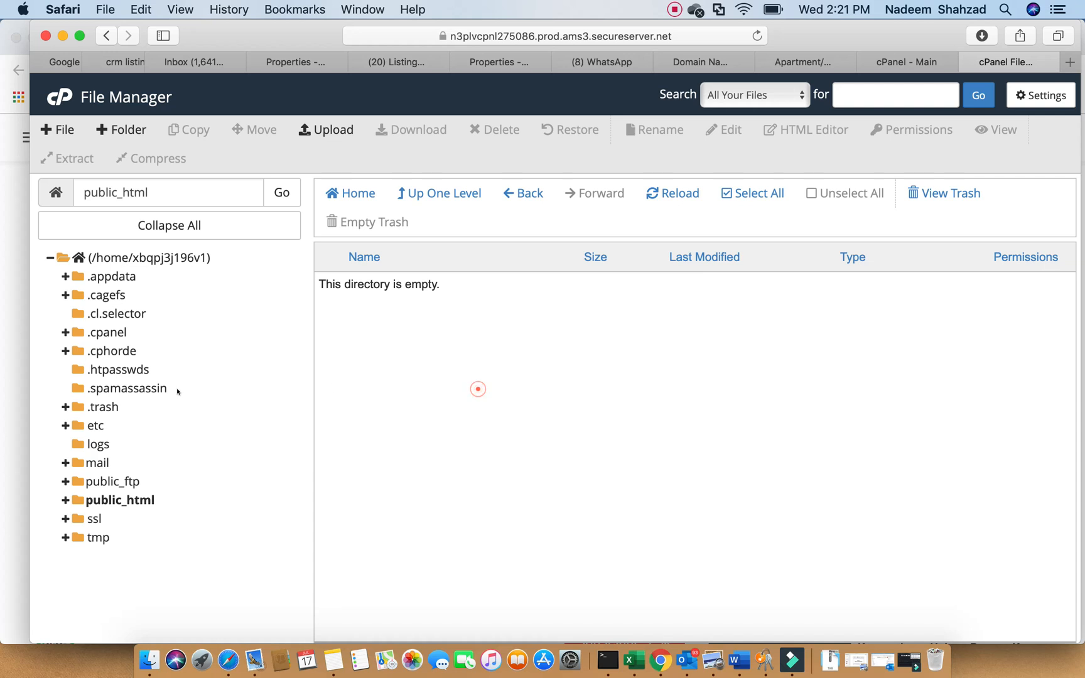
click(101, 502)
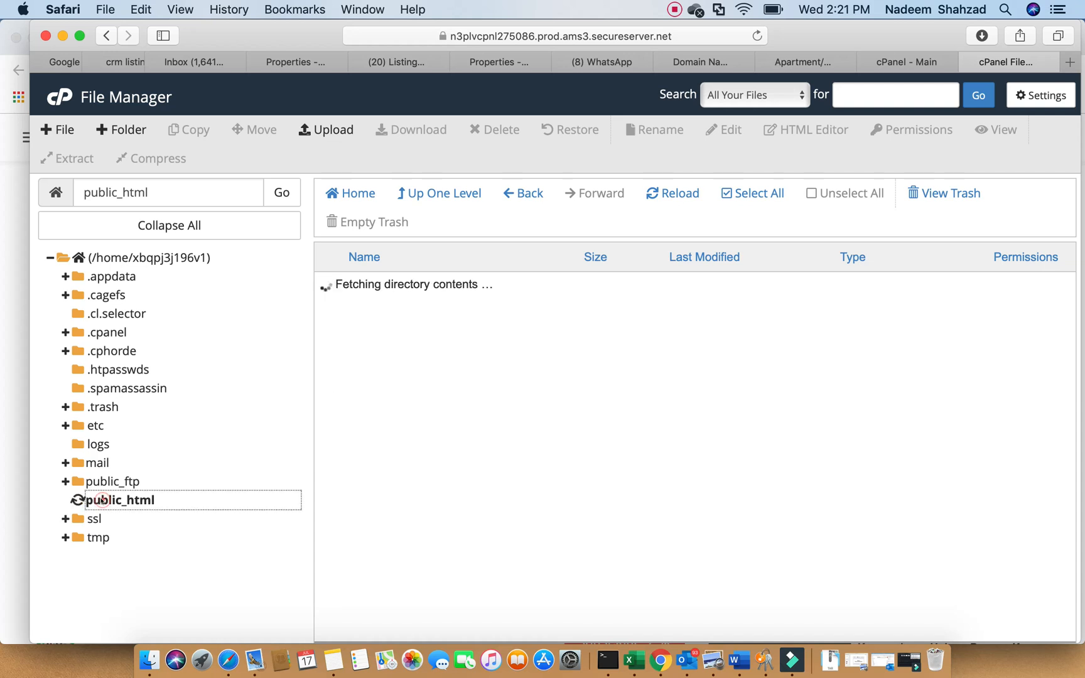
click(394, 316)
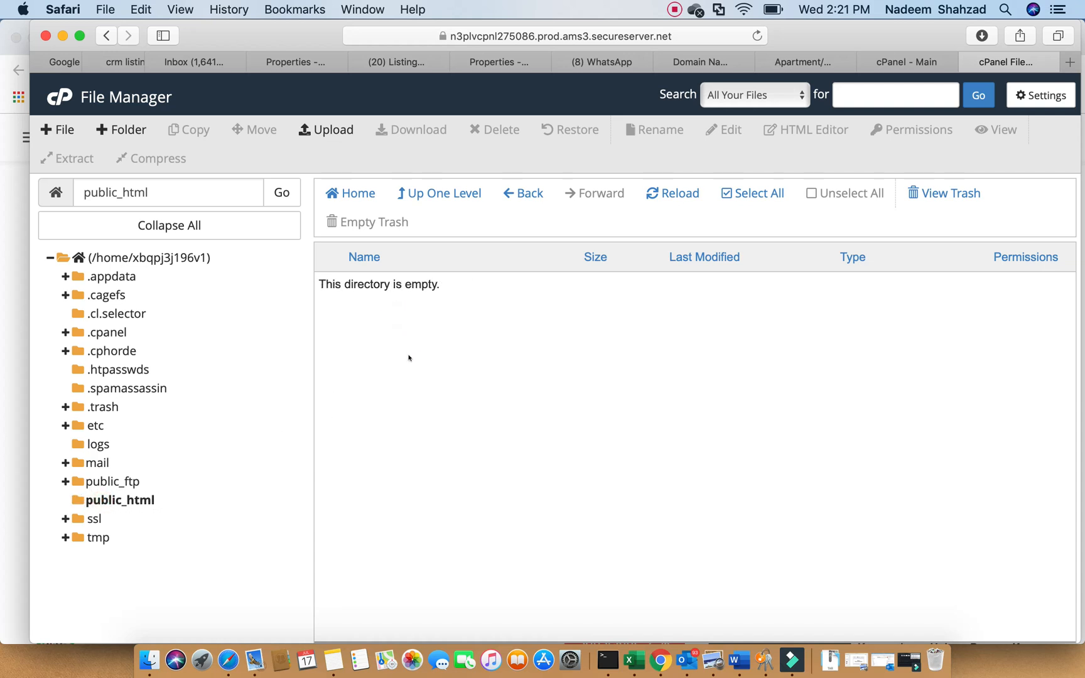
Step: Open phpMyAdmin from the cPanel main page and examine the tables of the motiva8_dbname database
click(905, 63)
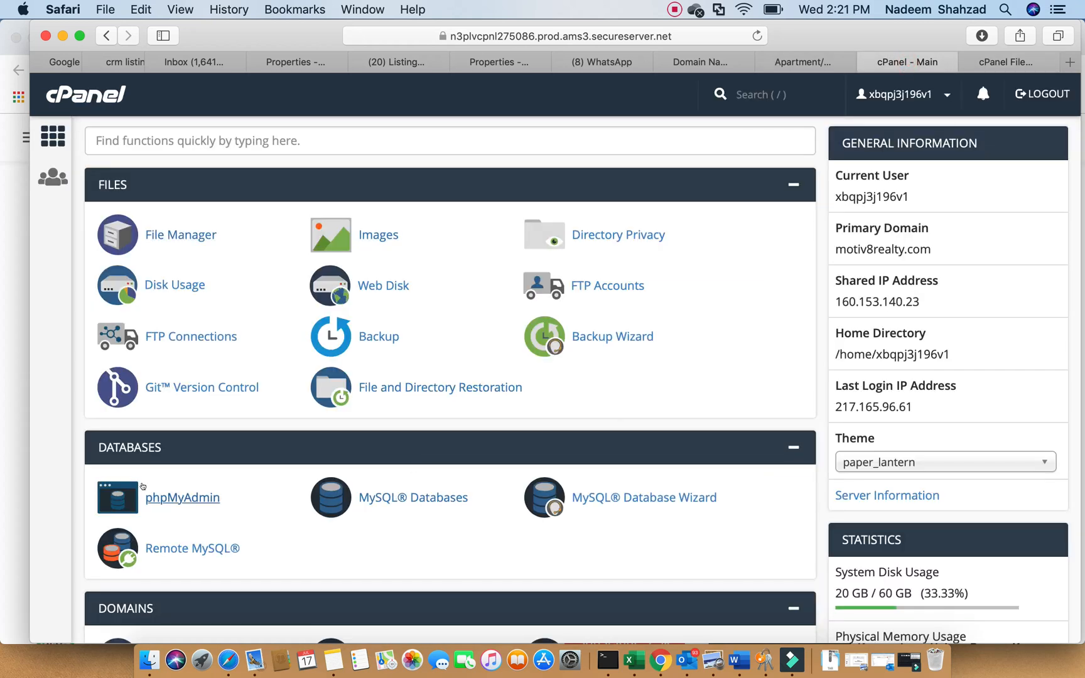
click(170, 497)
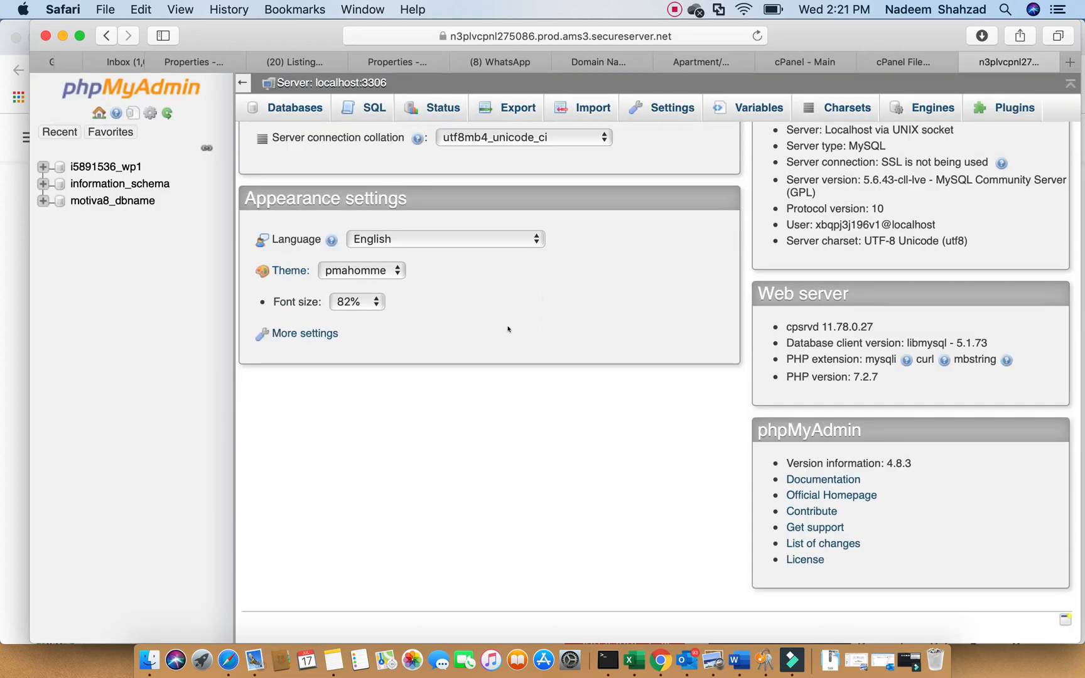
click(42, 200)
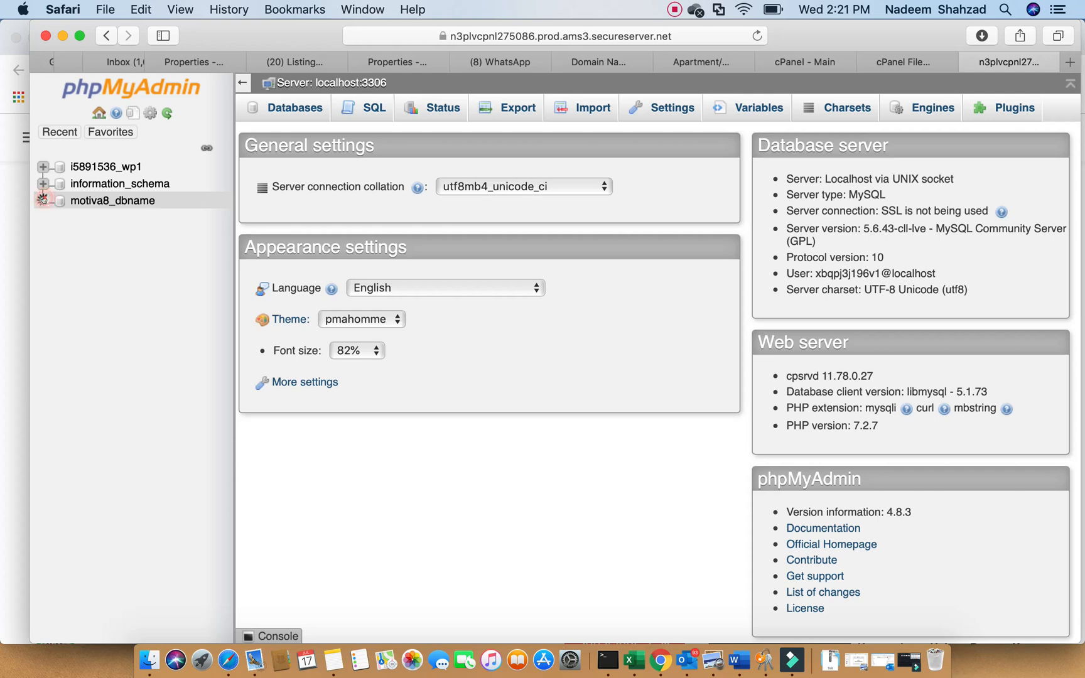
click(101, 199)
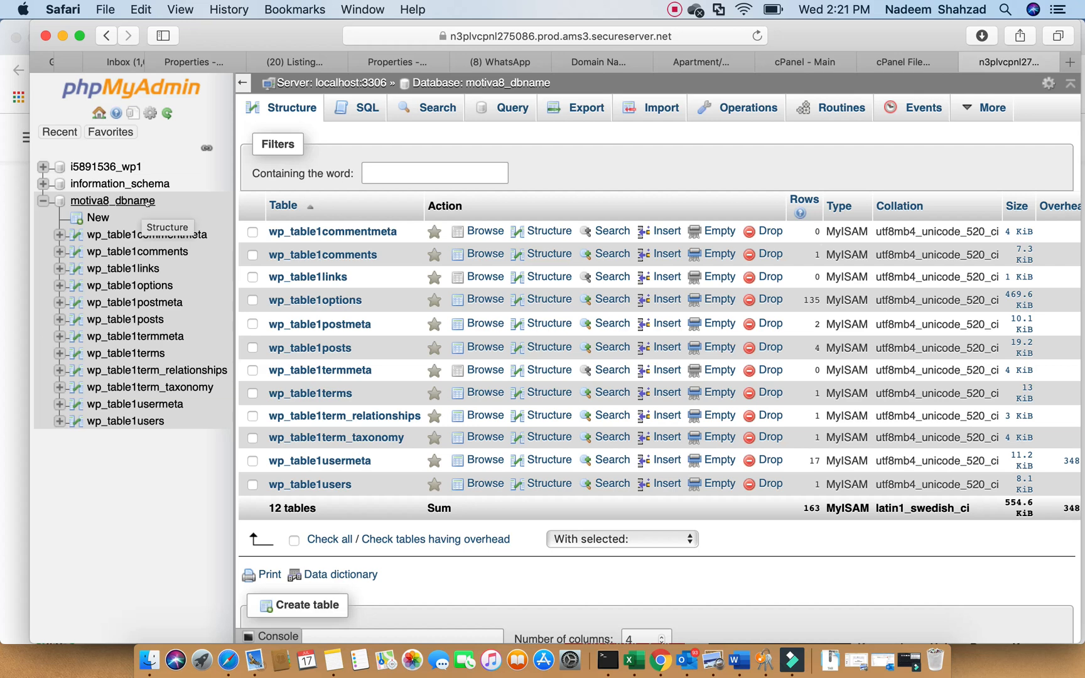
click(42, 200)
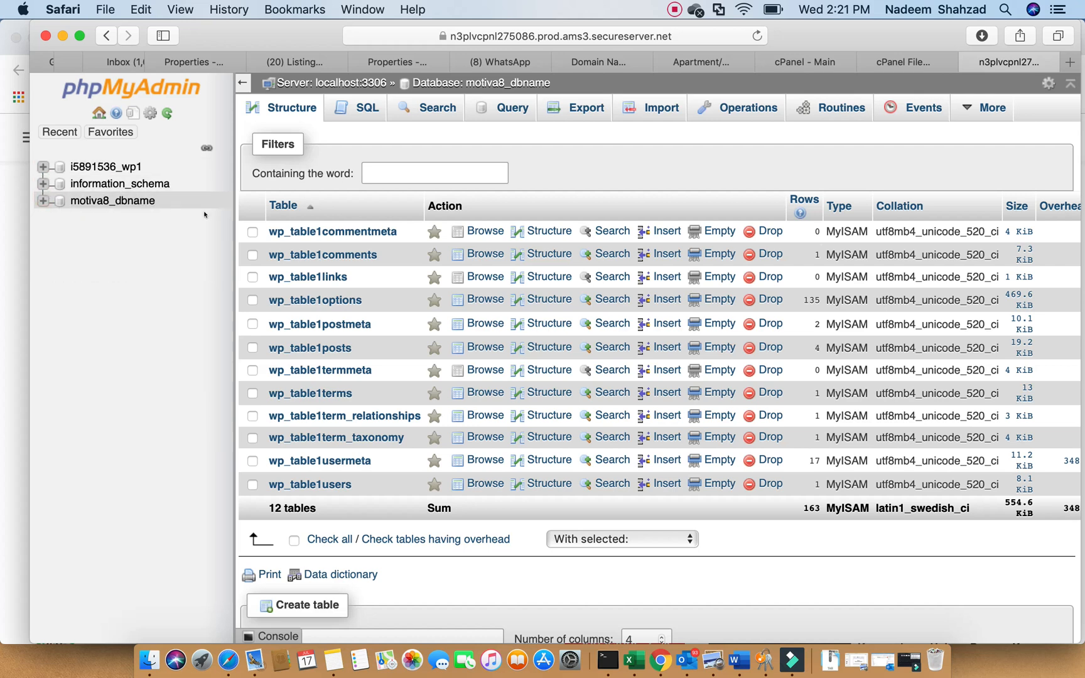
Step: Permanently delete the motiva8_dbname database on cPanel's MySQL Databases page and return to the database overview
click(906, 63)
click(795, 61)
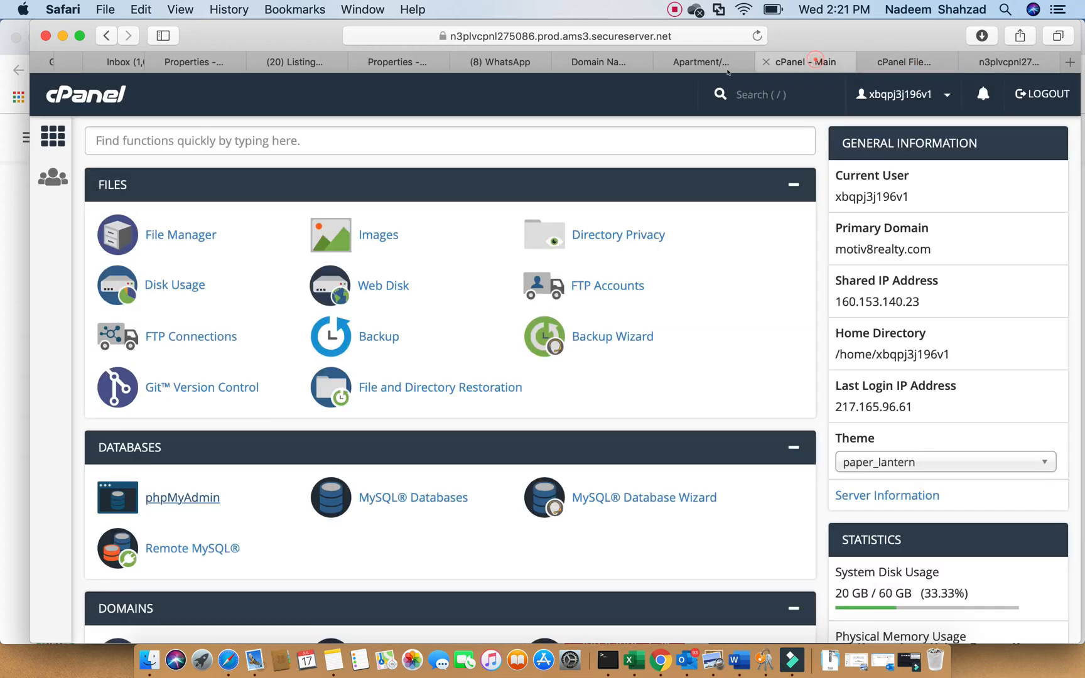
click(402, 497)
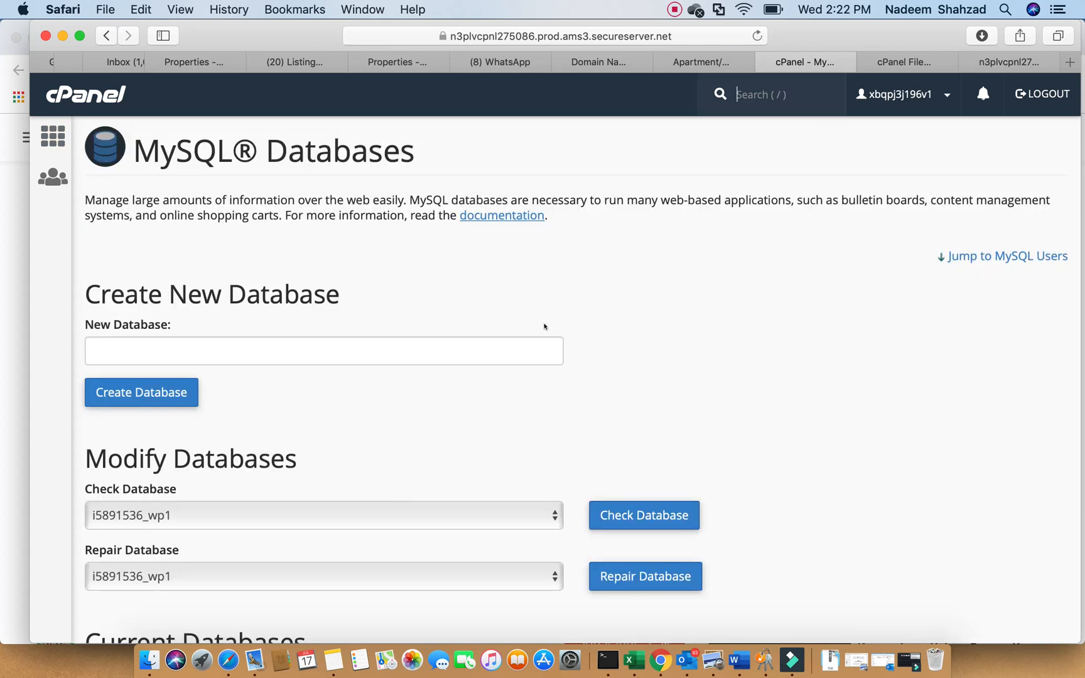
scroll(631, 372, down, 5)
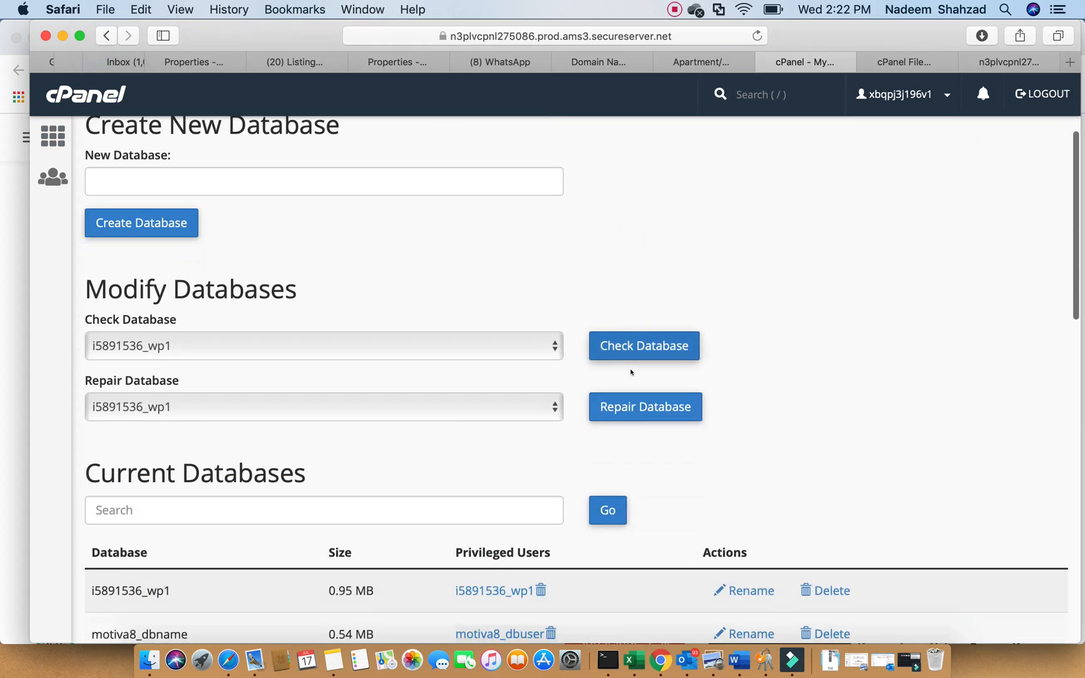
scroll(631, 371, down, 10)
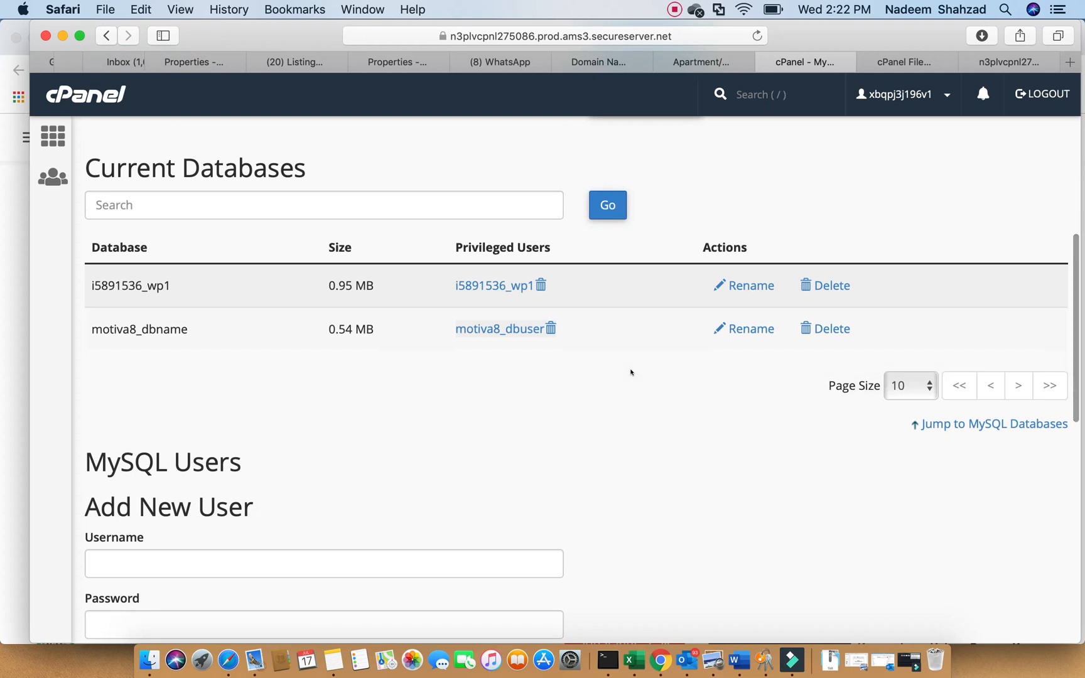
scroll(631, 371, up, 2)
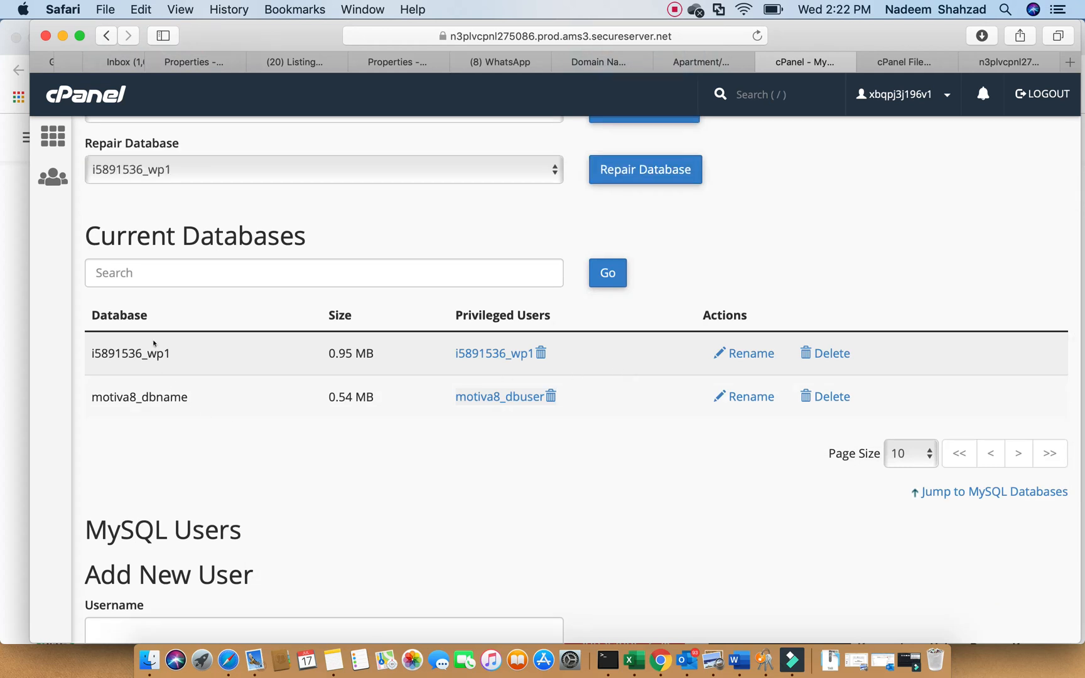
drag(193, 393, 93, 394)
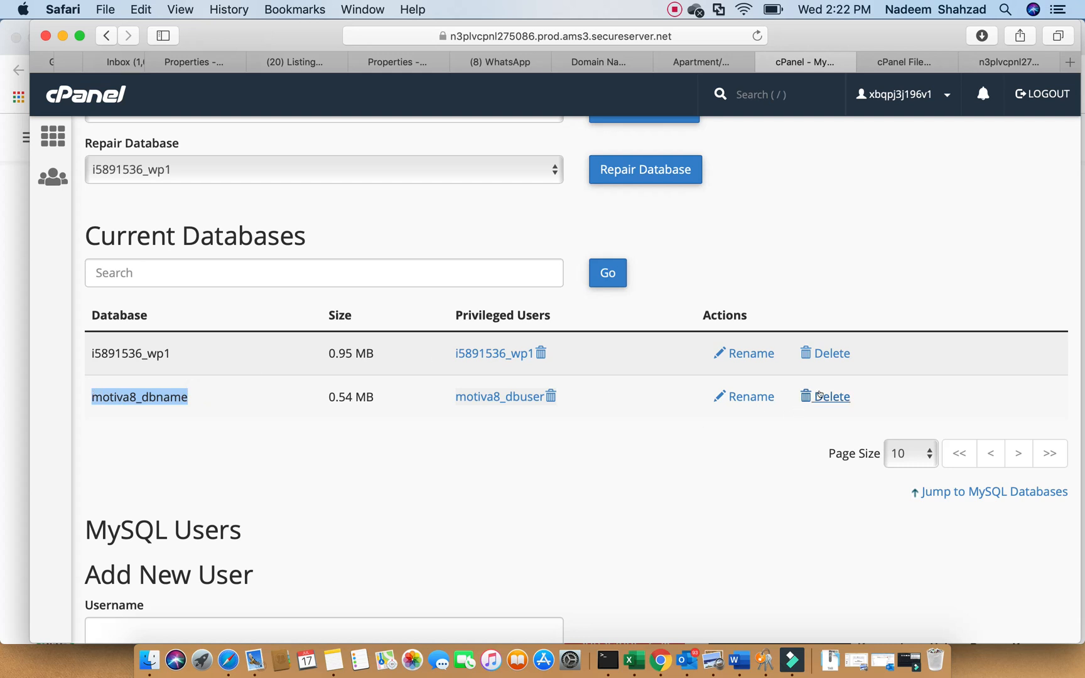
click(821, 395)
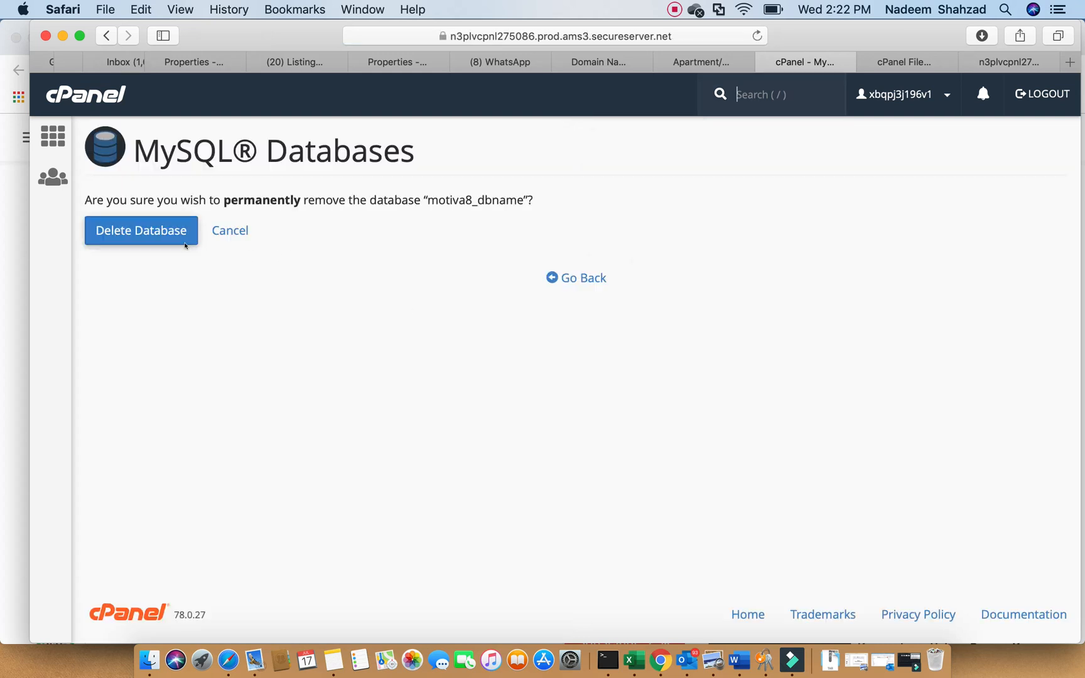
click(145, 235)
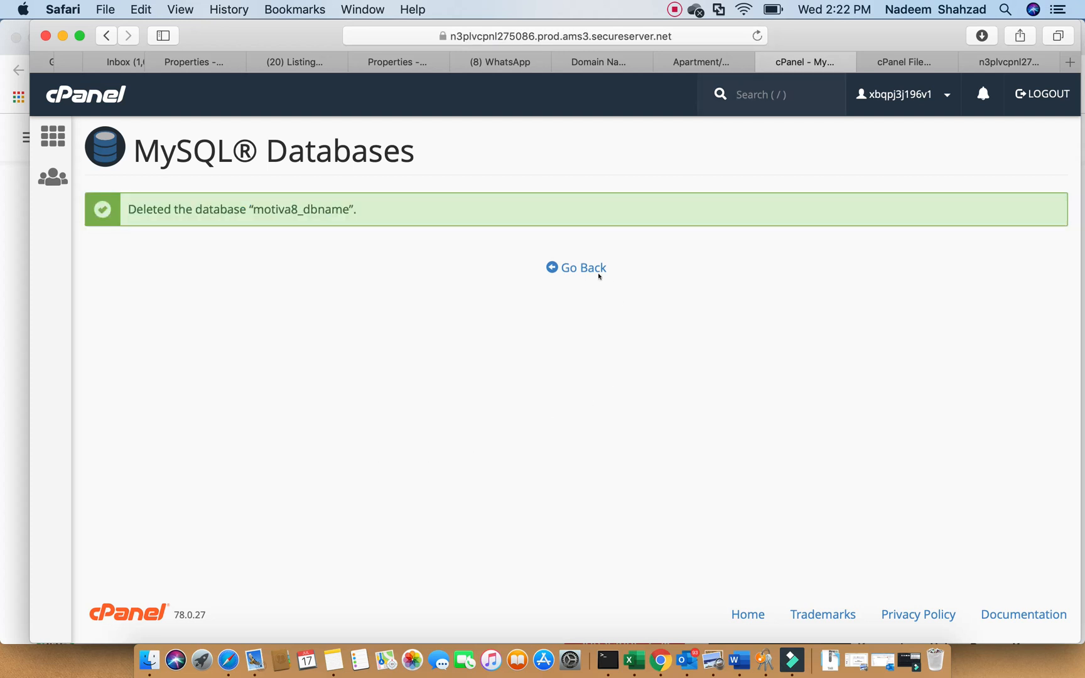
click(585, 269)
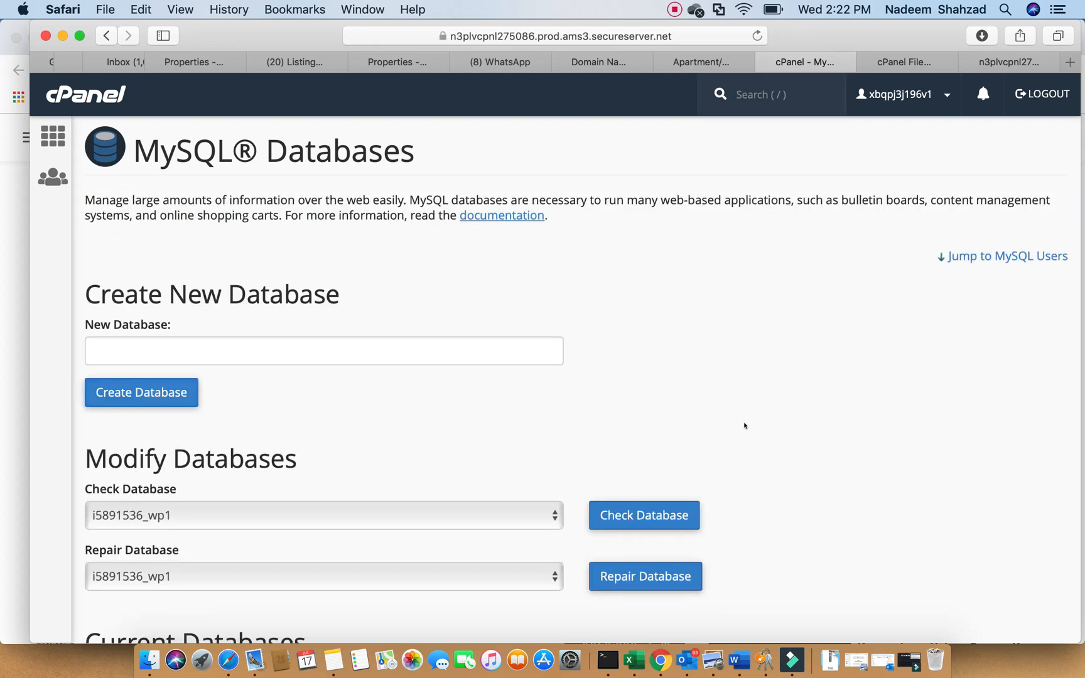
Step: Delete the MySQL user motiva8_dbuser from the current users and return to the database overview
scroll(758, 434, down, 5)
scroll(759, 433, down, 7)
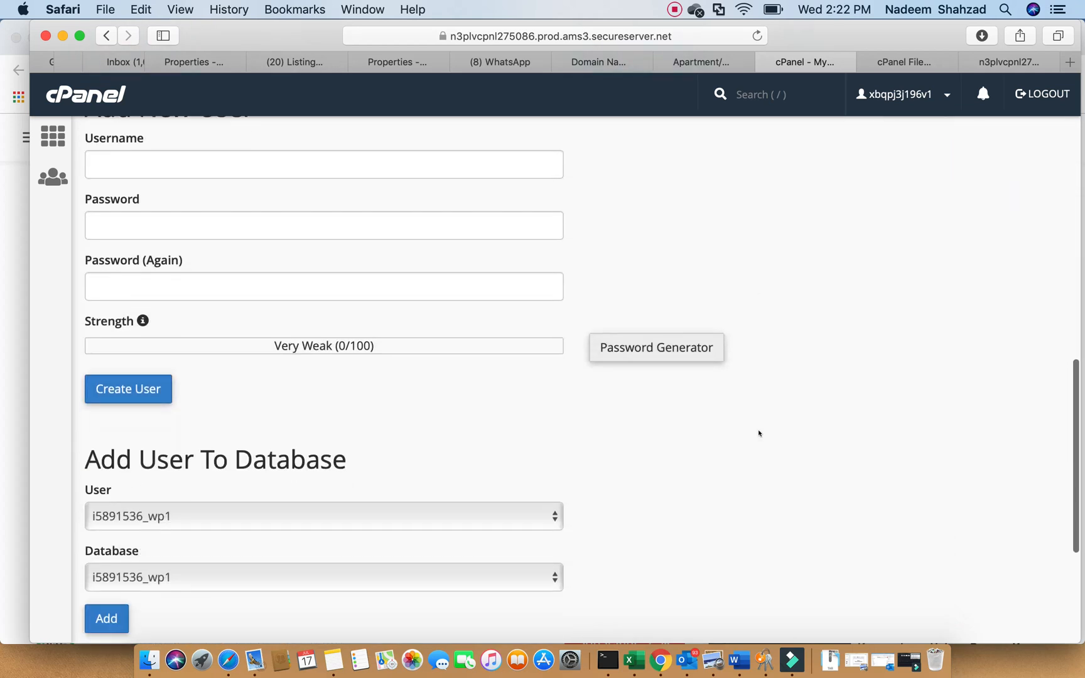
scroll(758, 433, down, 4)
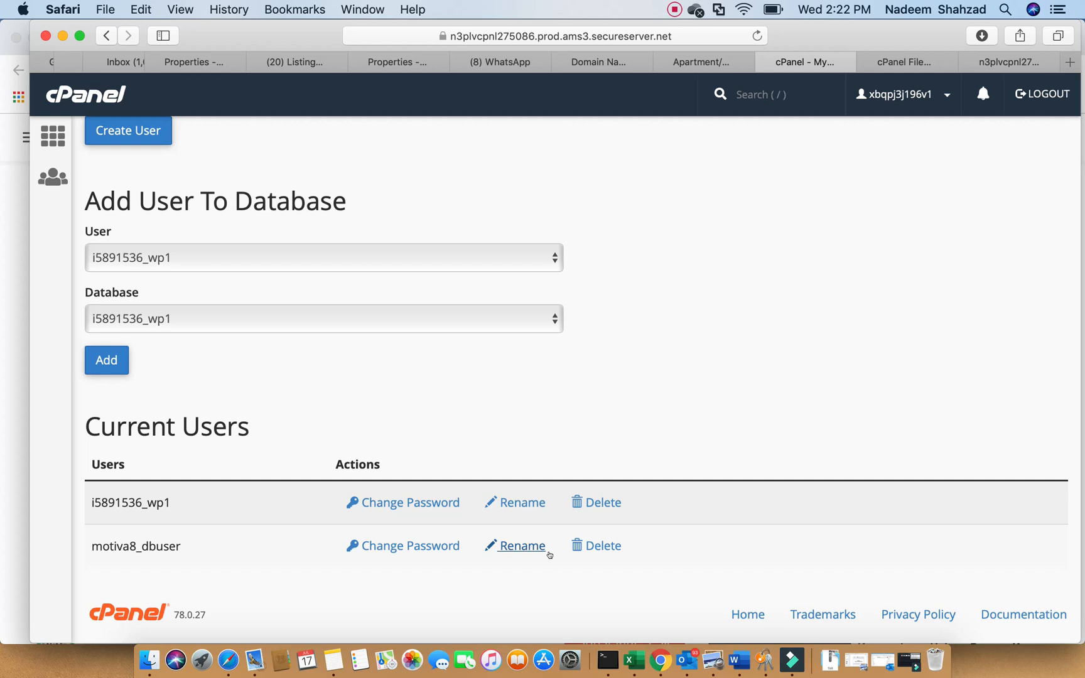
click(595, 544)
click(128, 271)
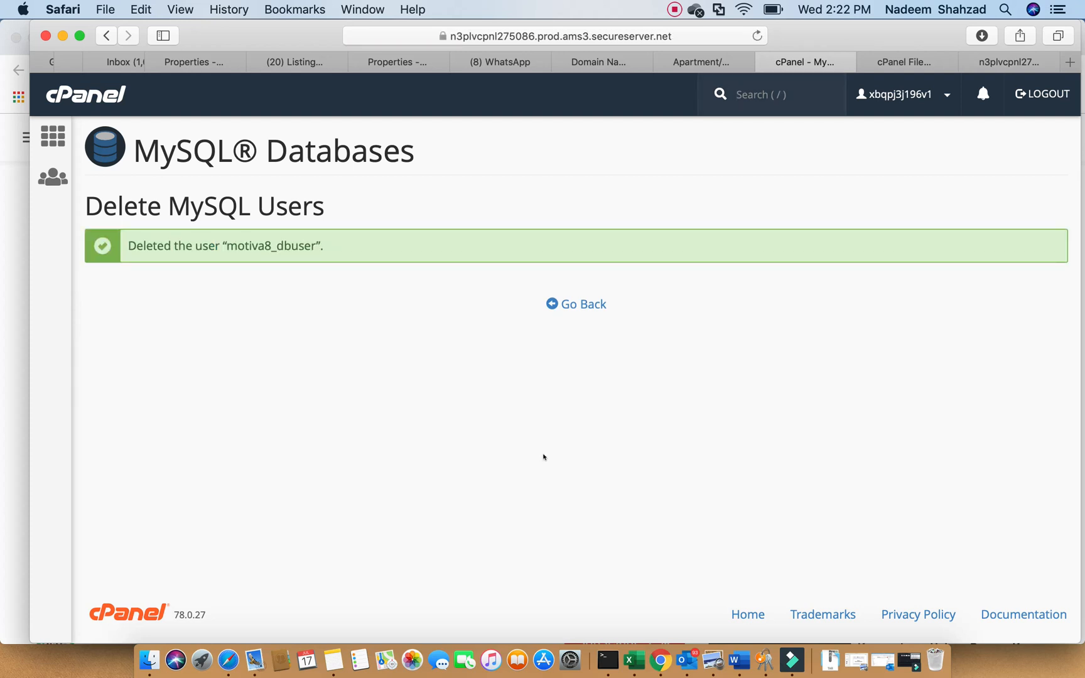
click(584, 304)
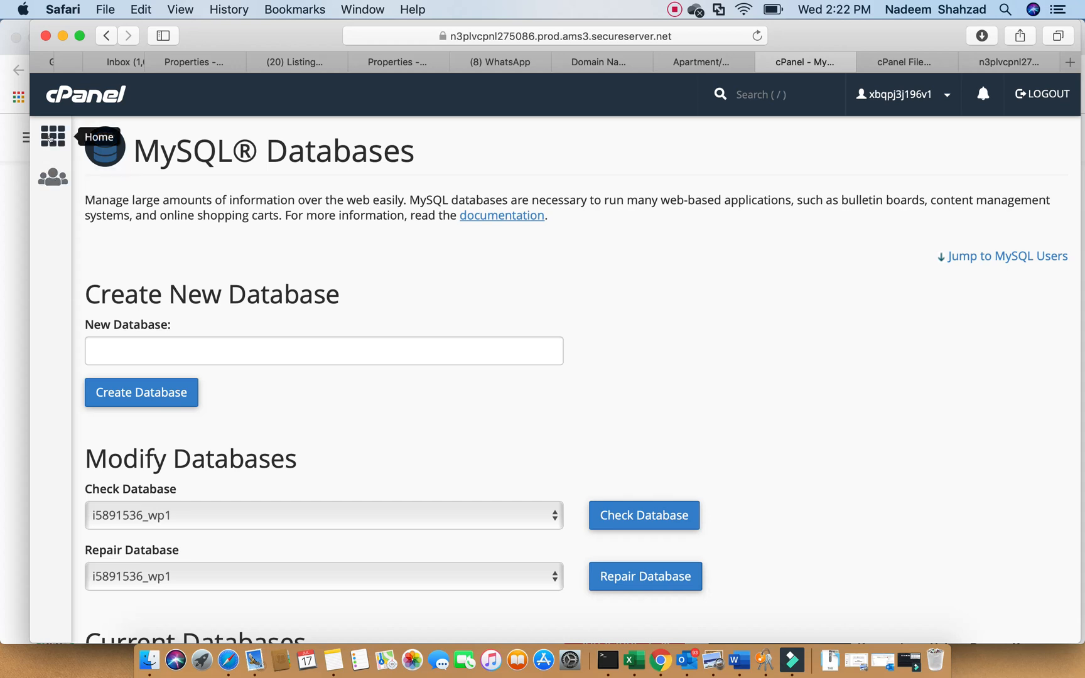
Step: Return to the cPanel main page and look through its tool sections and account statistics
click(53, 137)
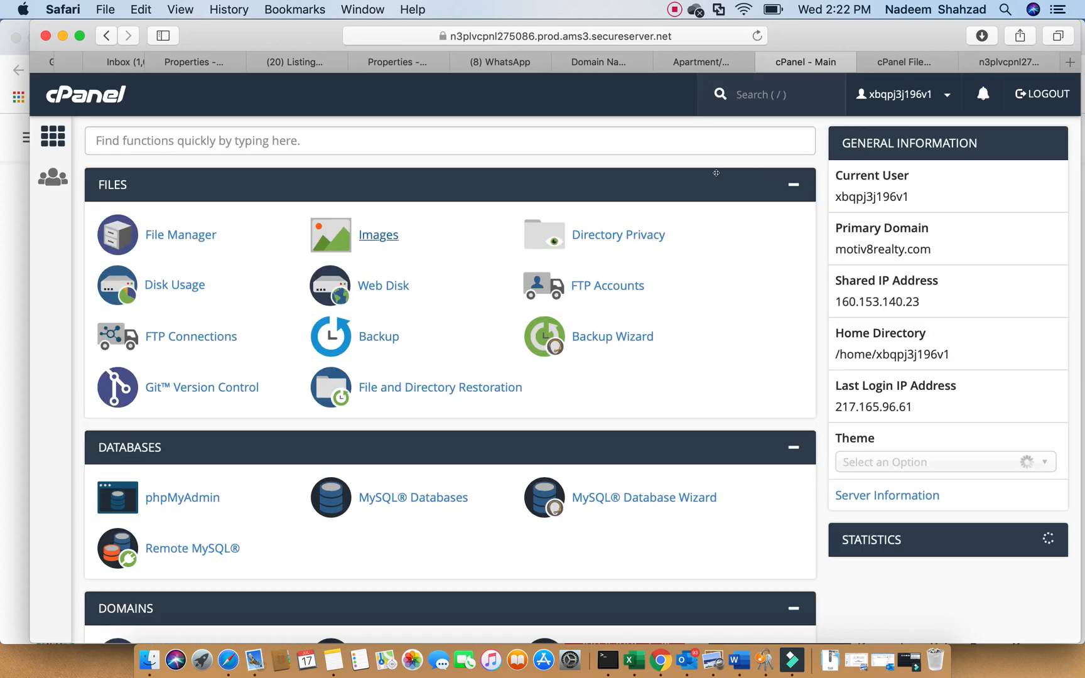
scroll(794, 163, down, 3)
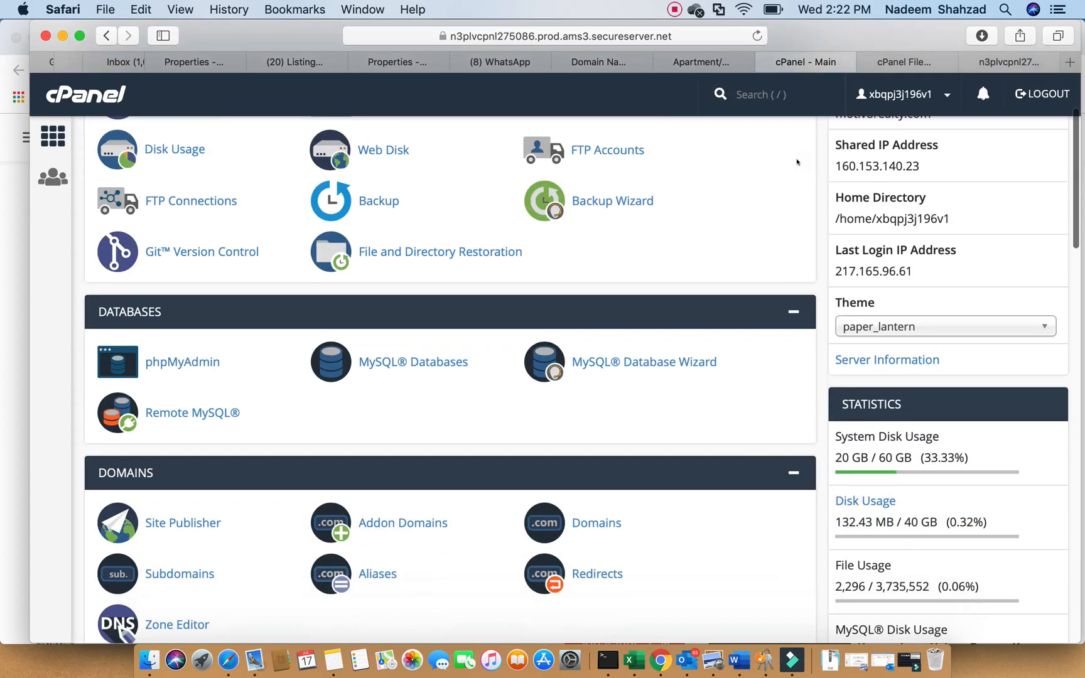
scroll(797, 163, down, 10)
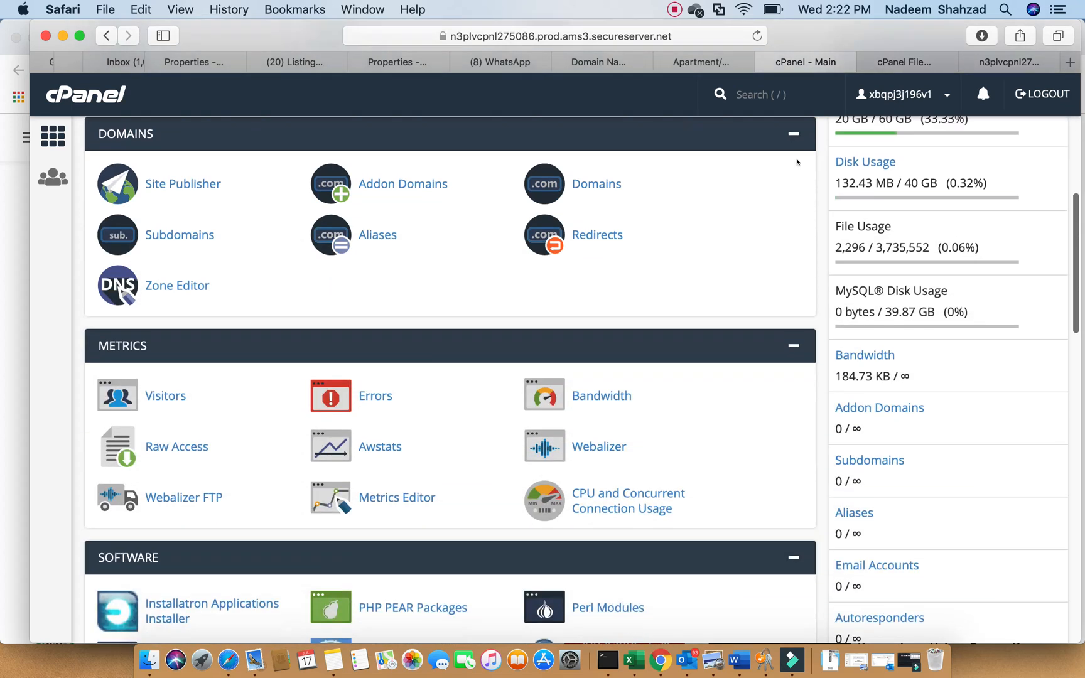
scroll(797, 162, down, 6)
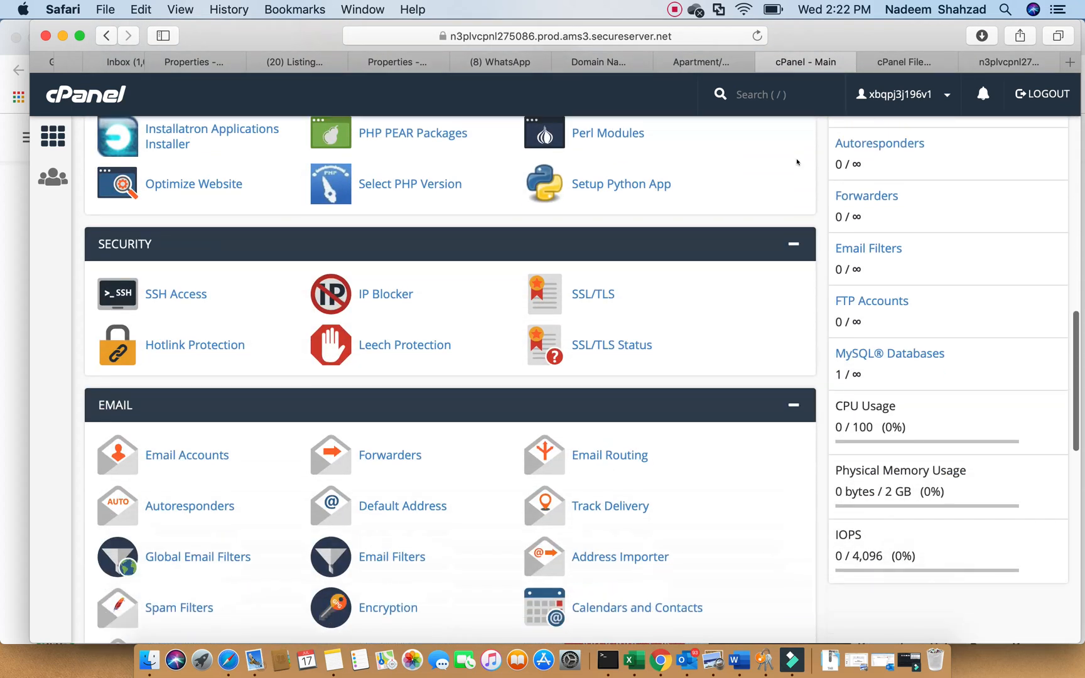
scroll(797, 162, up, 10)
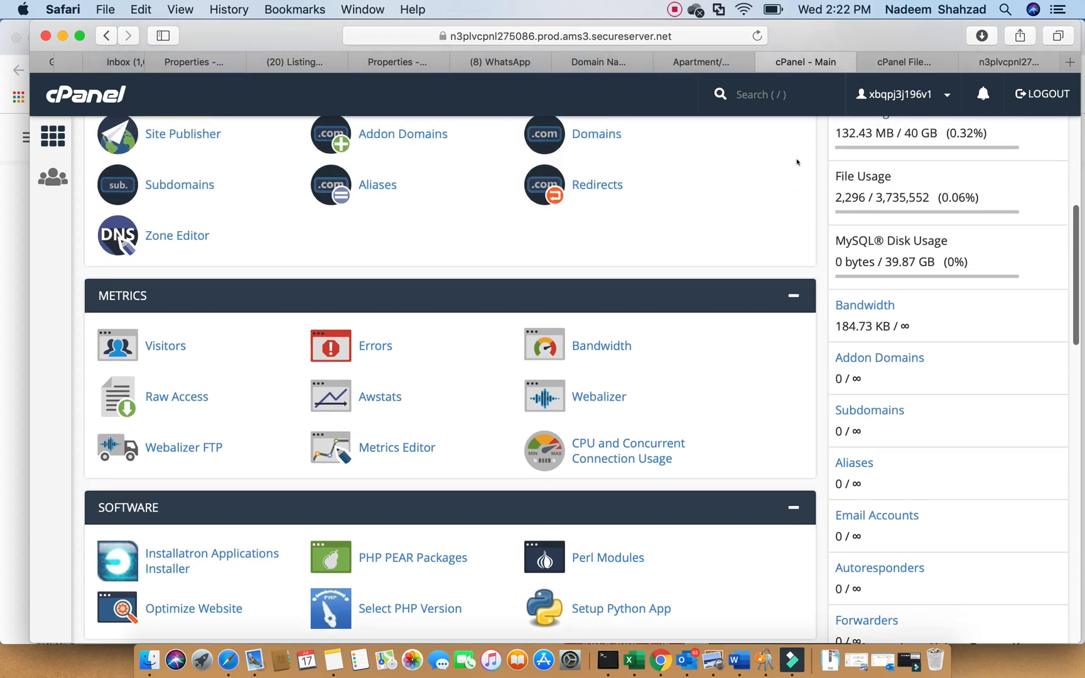
scroll(795, 161, up, 9)
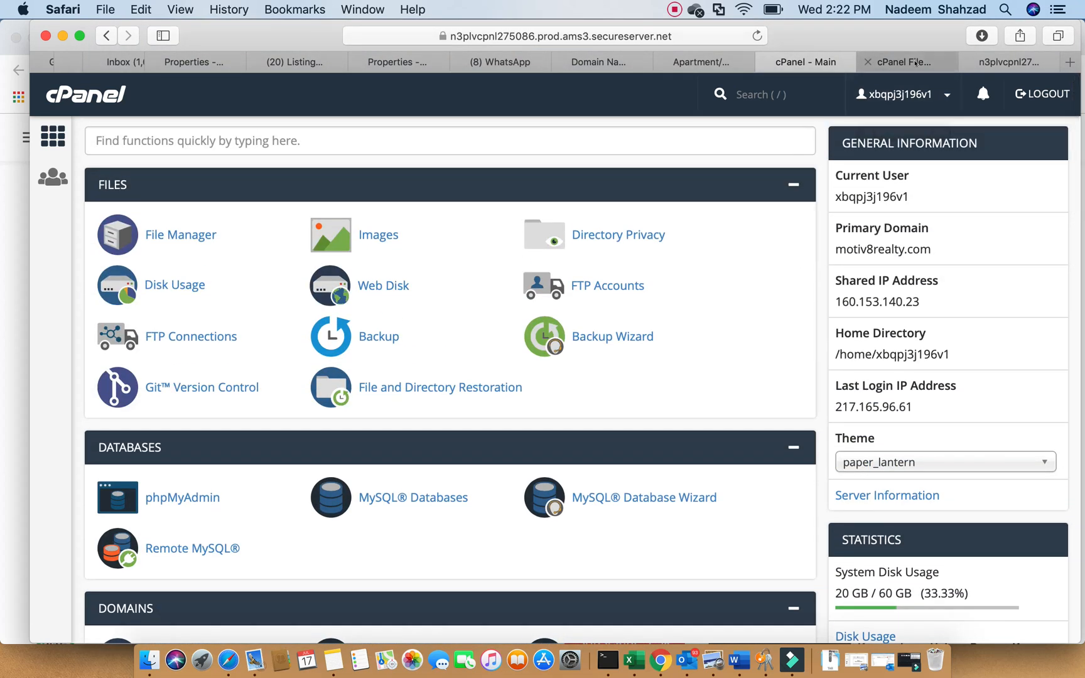
Step: Check the public_html folder in the open File Manager and the motiva8_dbname tables in phpMyAdmin
click(908, 62)
key(ctrl+Tab)
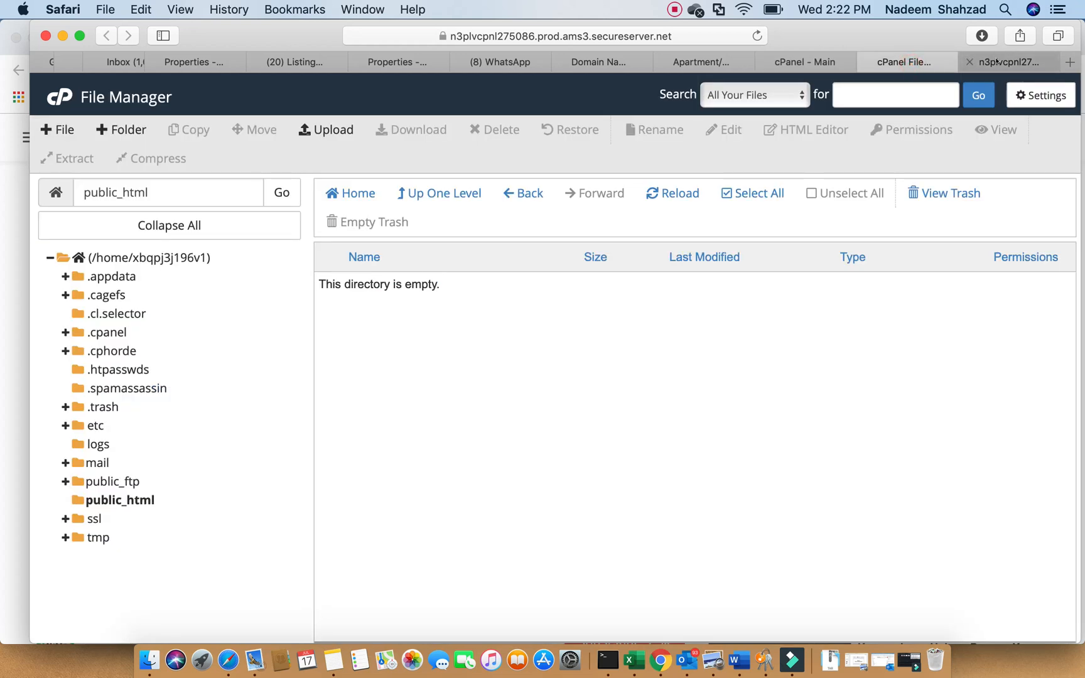
click(907, 59)
click(1005, 61)
Step: Open wordpress.org in a new browser tab and look over its home page
click(1069, 63)
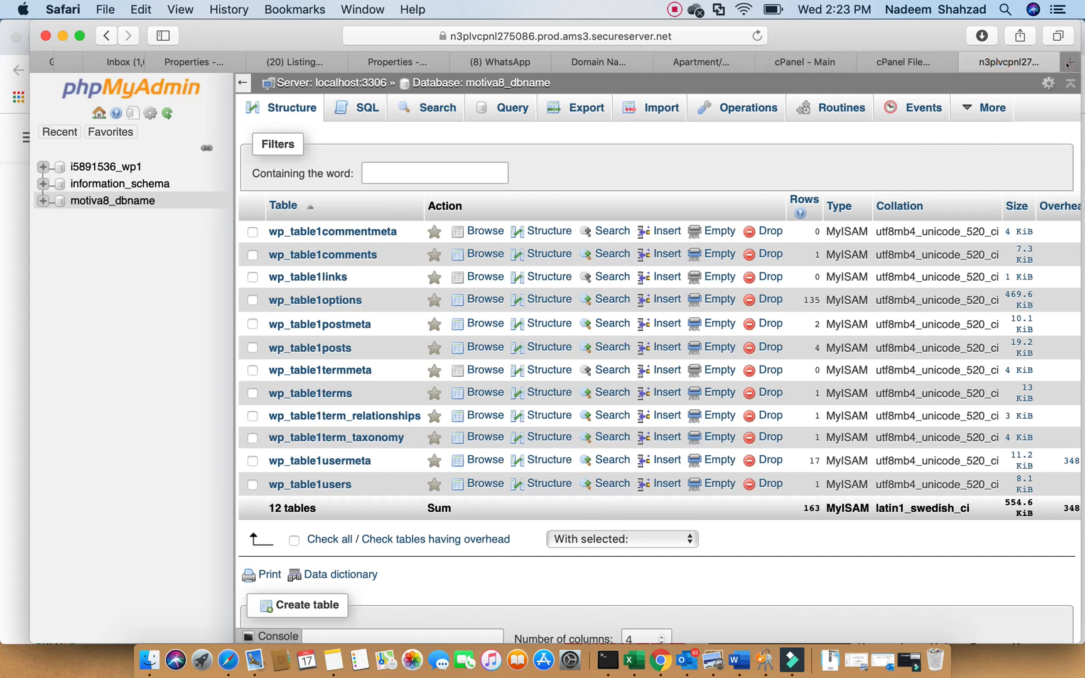
click(562, 36)
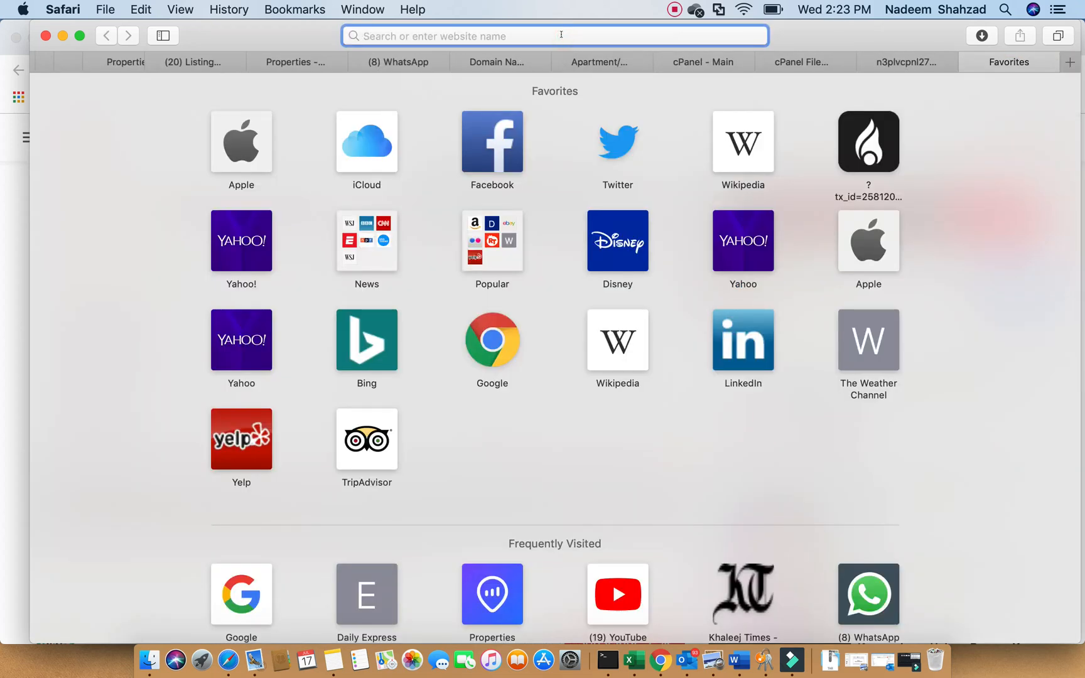
text(word)
key(Return)
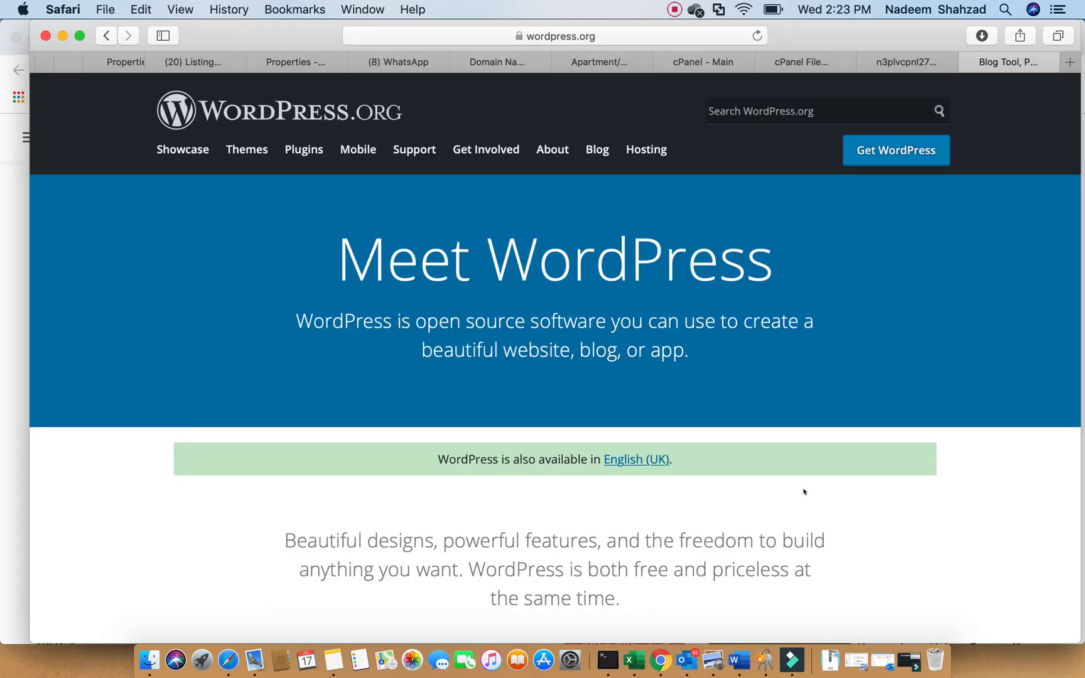
scroll(965, 512, down, 5)
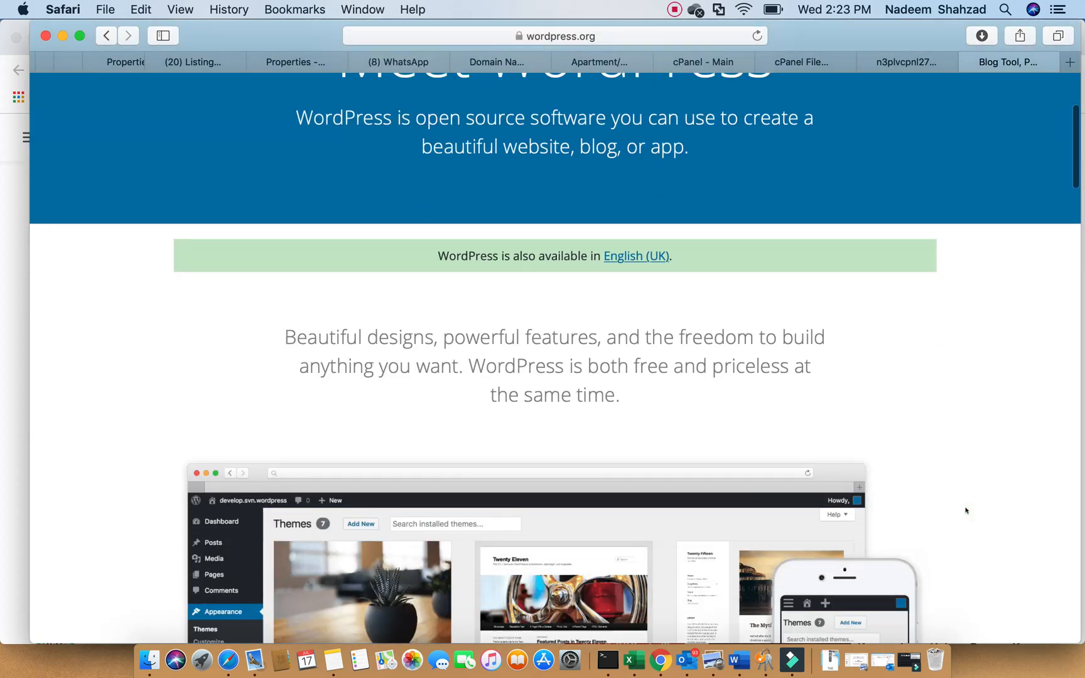
scroll(965, 511, up, 5)
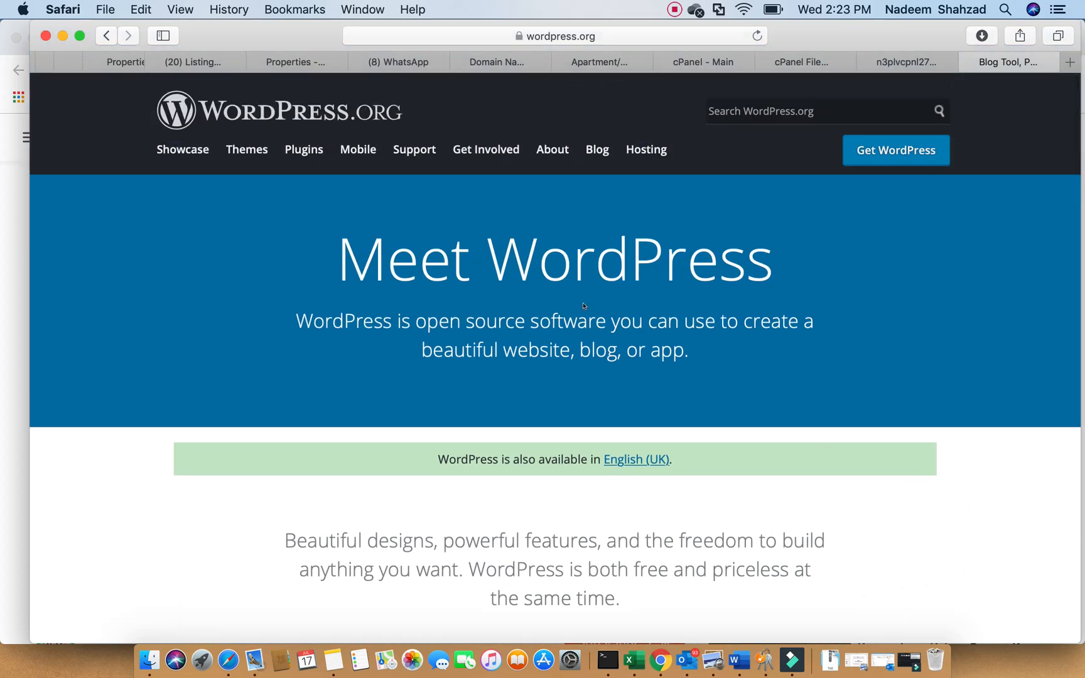
Step: Download WordPress 5.2.2 as a .tar.gz archive from the Get WordPress page
click(882, 154)
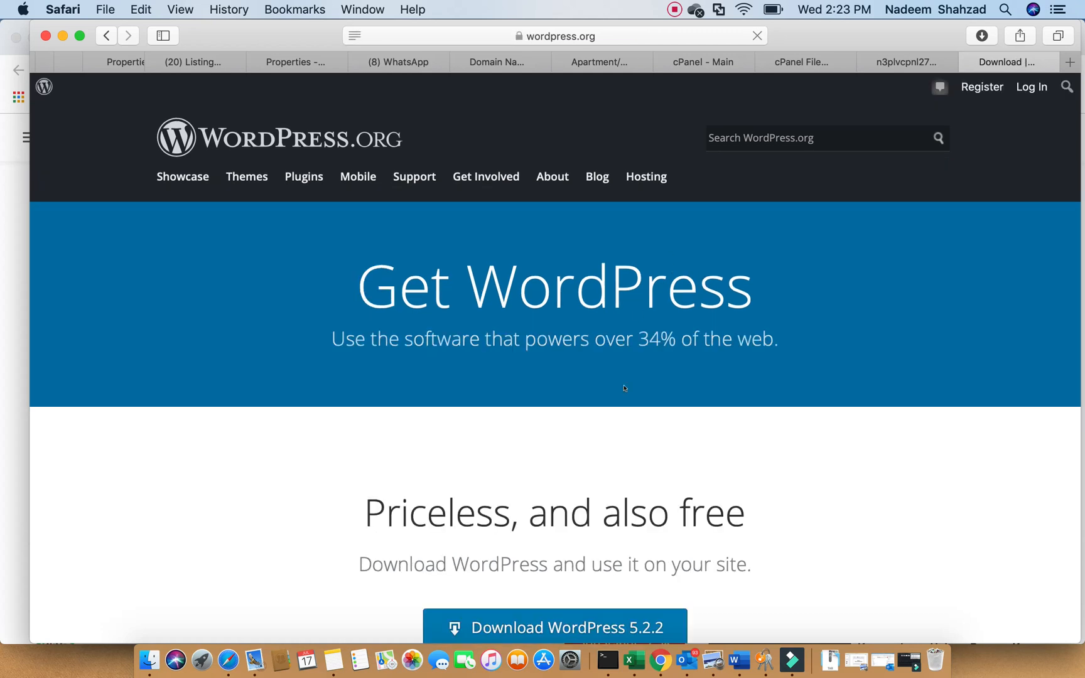
scroll(226, 529, down, 5)
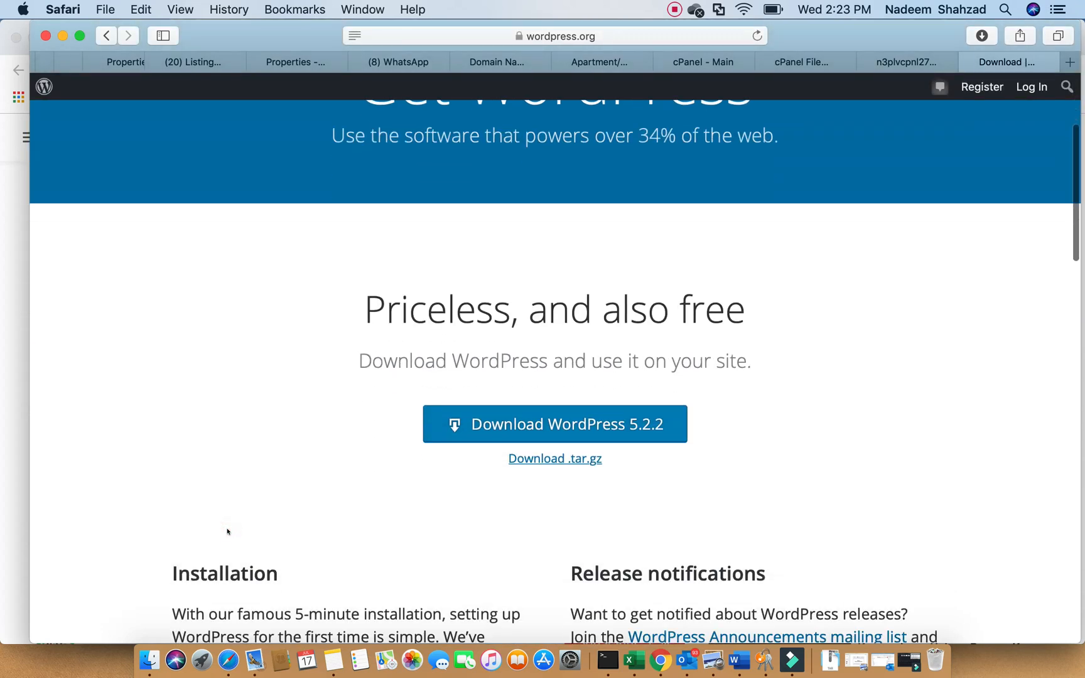
click(569, 460)
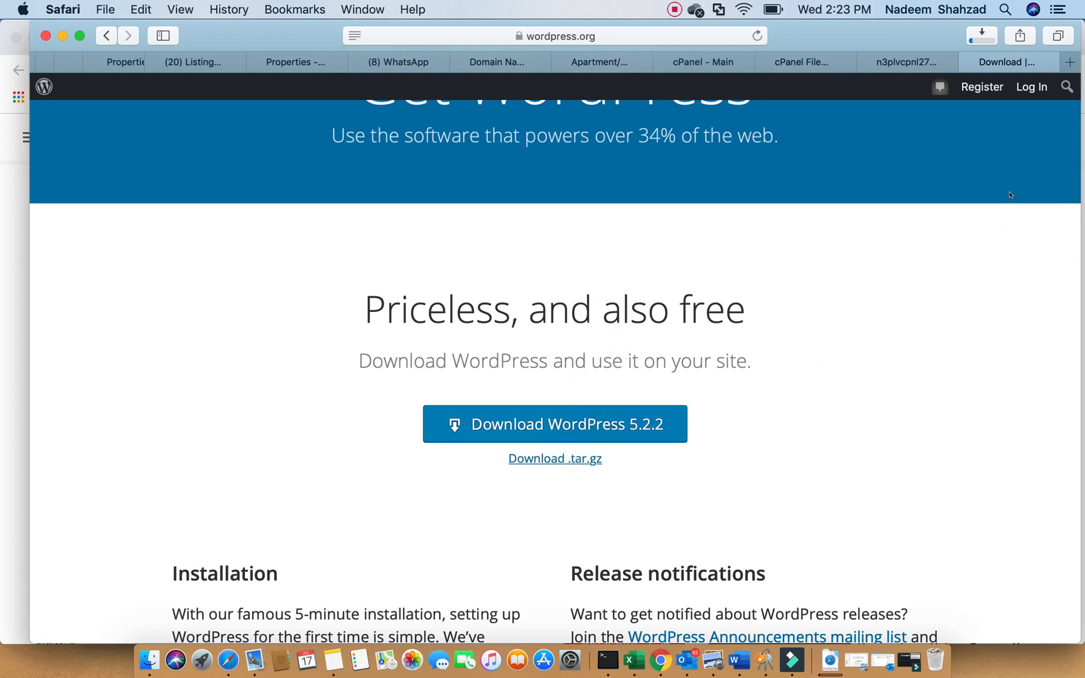
Step: Go back to the cPanel main page and open the File Manager
click(898, 62)
click(822, 61)
click(706, 61)
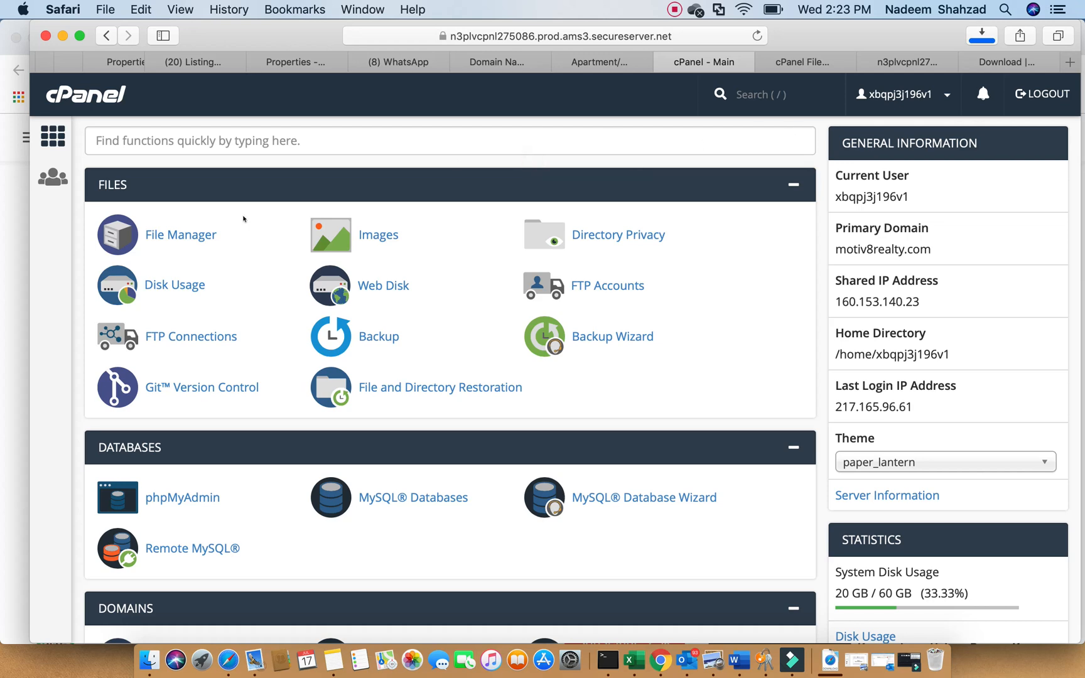
click(176, 234)
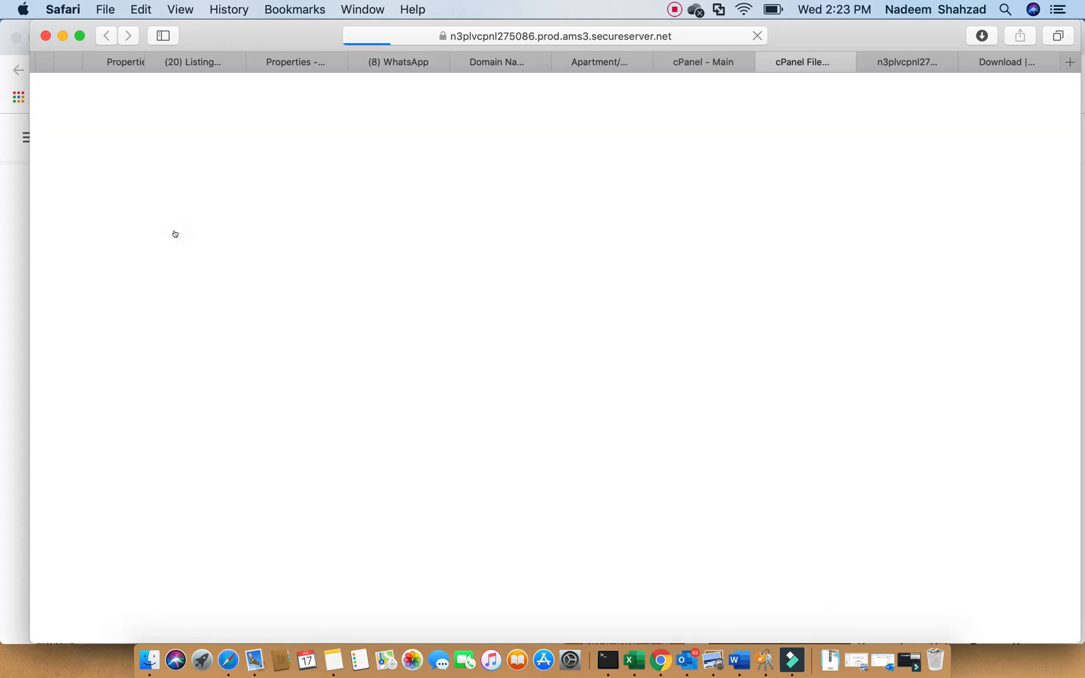
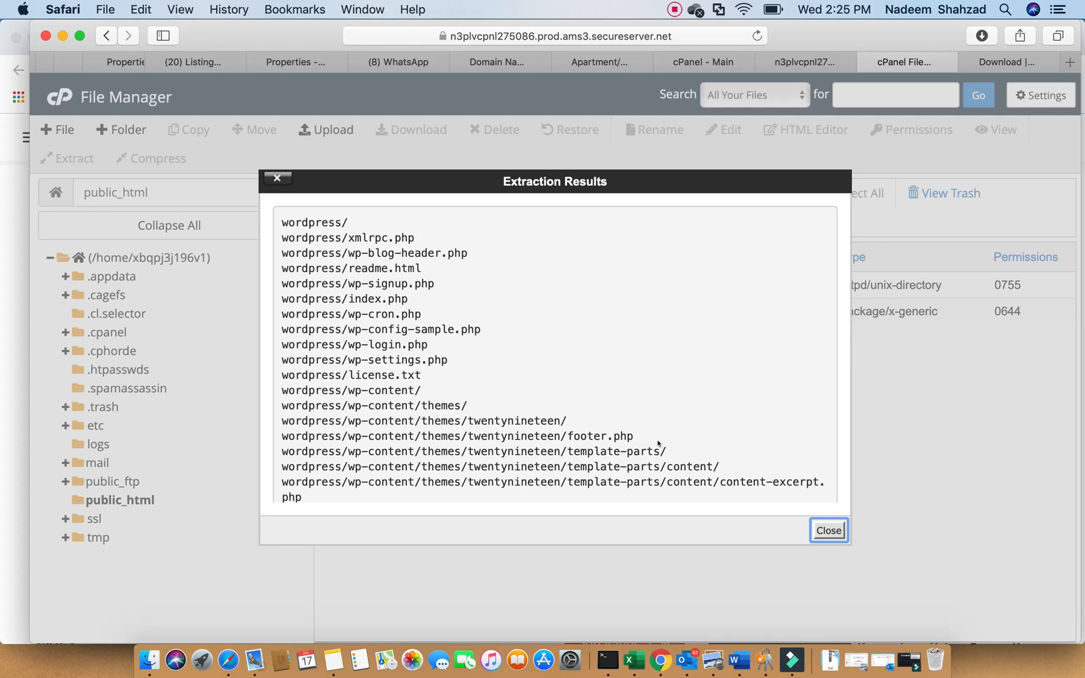
Step: Dismiss the extraction results and open the extracted wordpress folder inside public_html
click(828, 531)
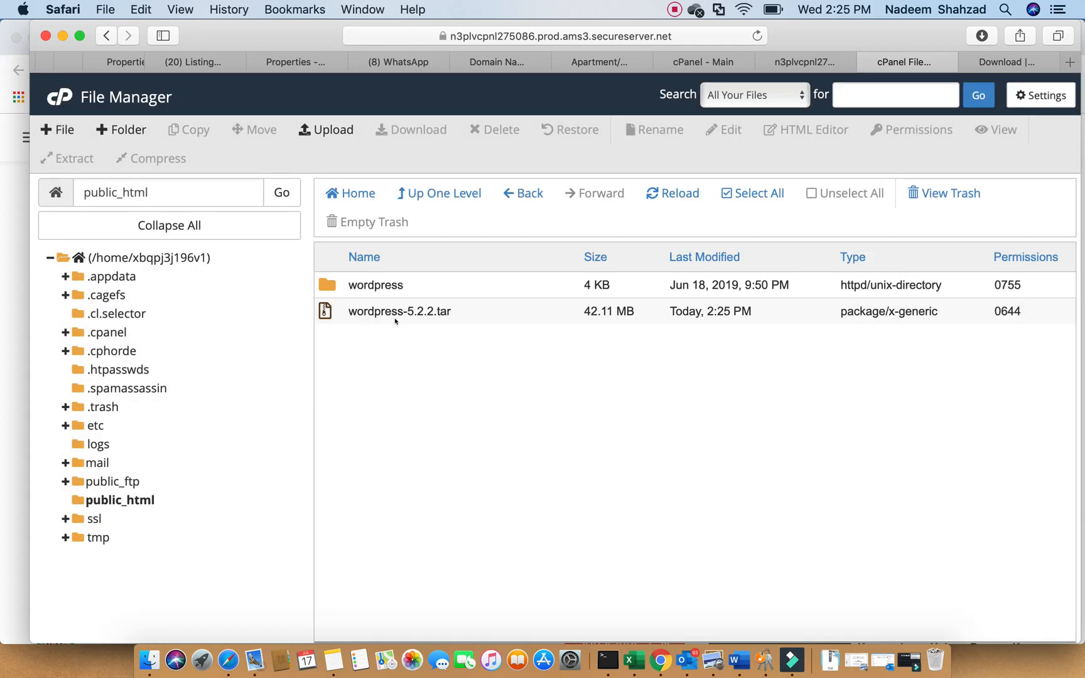
double_click(329, 287)
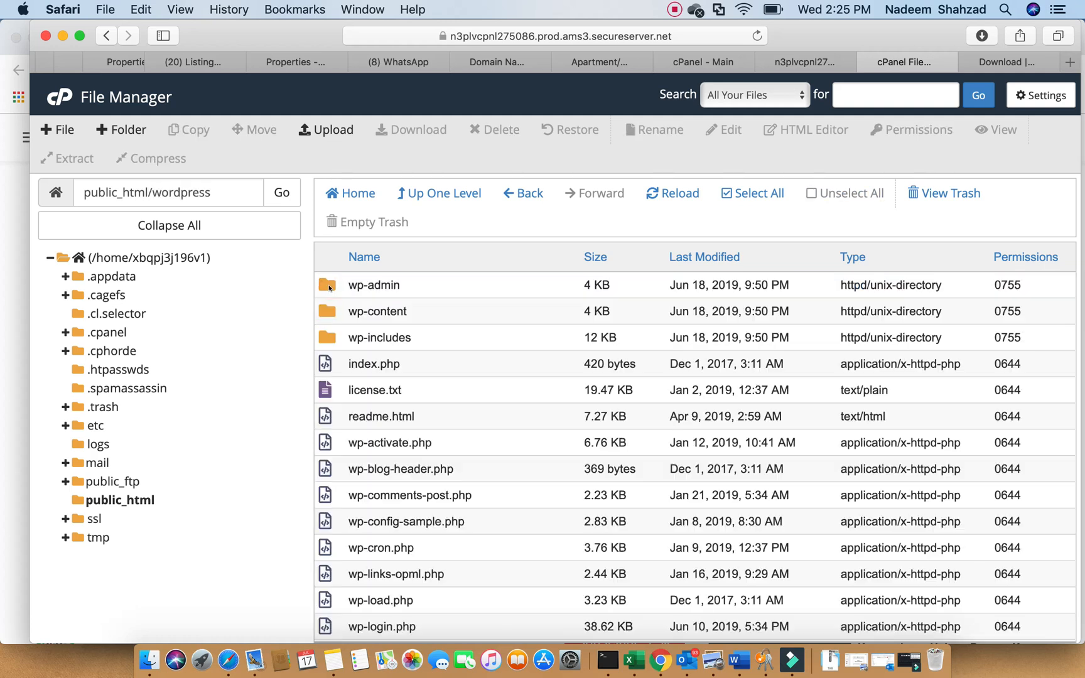
click(389, 285)
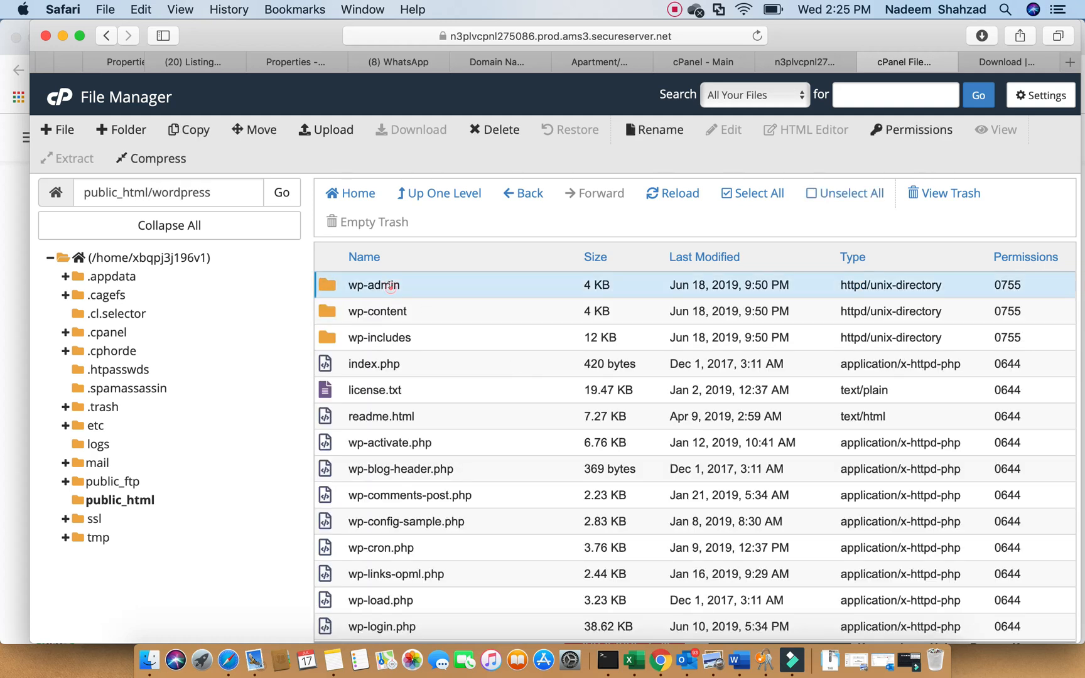
right_click(392, 289)
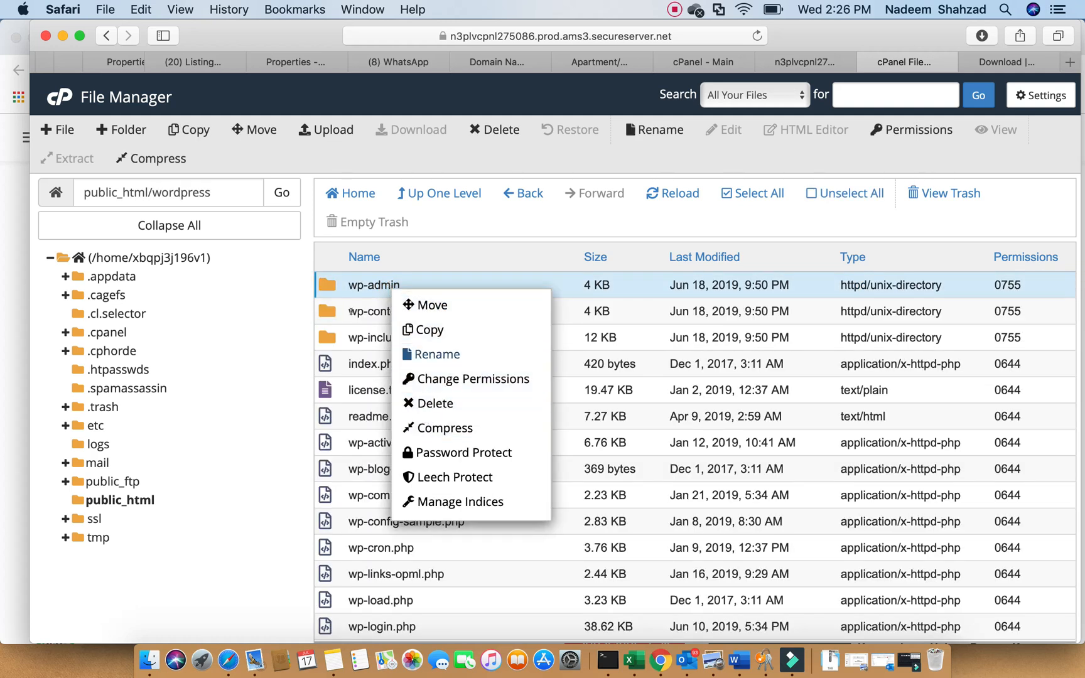
click(361, 282)
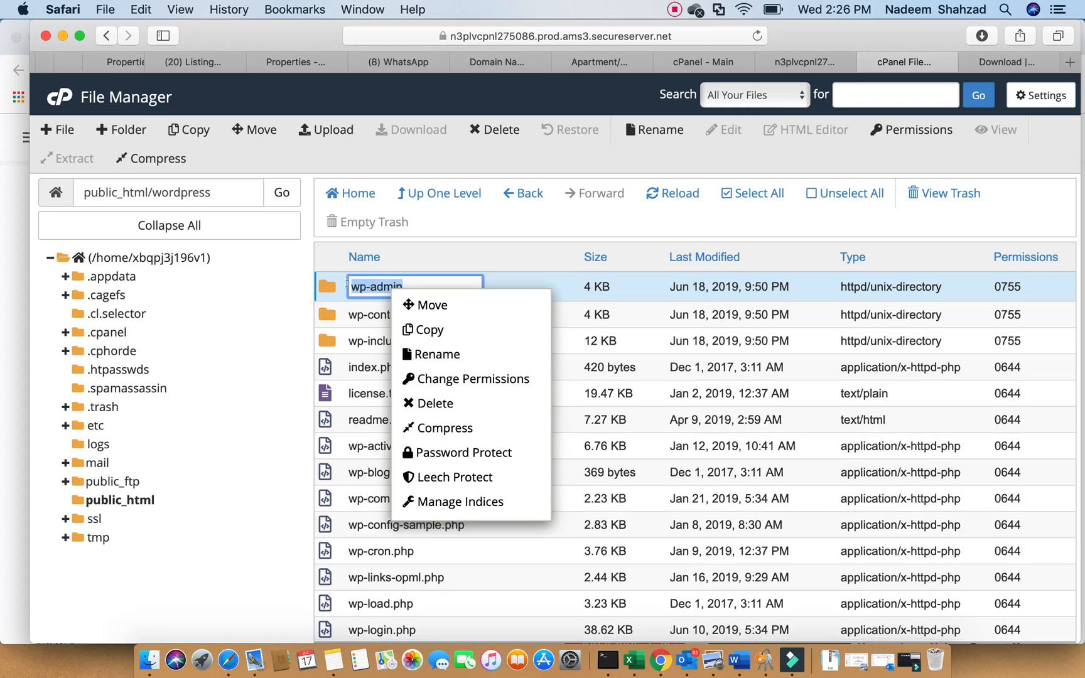
click(340, 289)
click(334, 280)
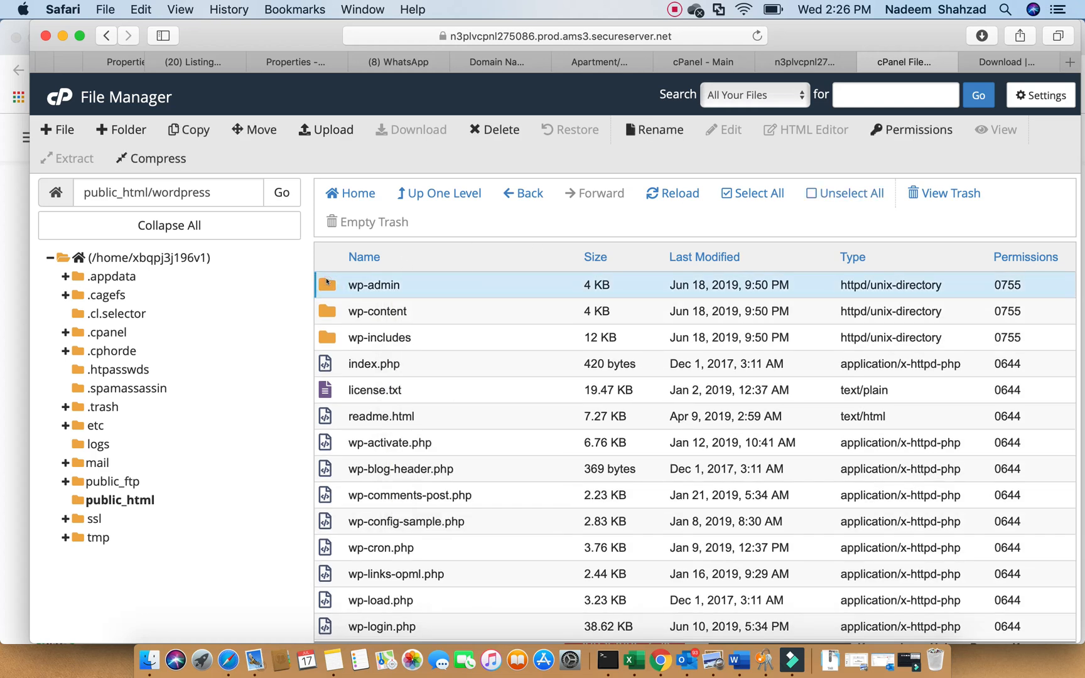
Step: Move all files and folders from the wordpress folder up into public_html
click(742, 194)
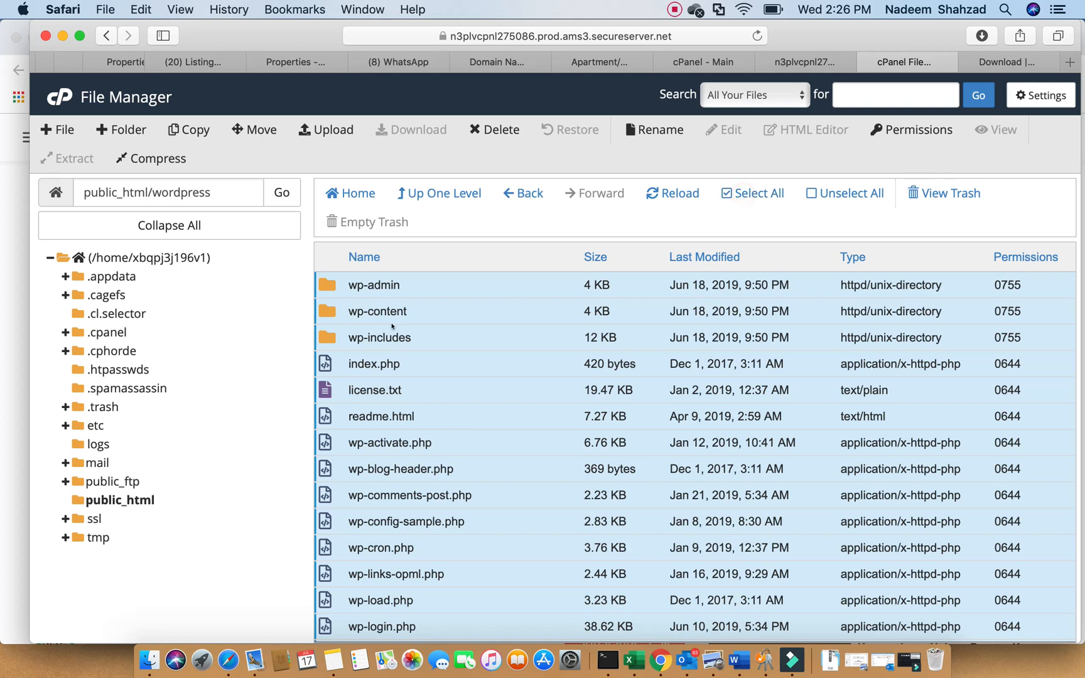
right_click(376, 283)
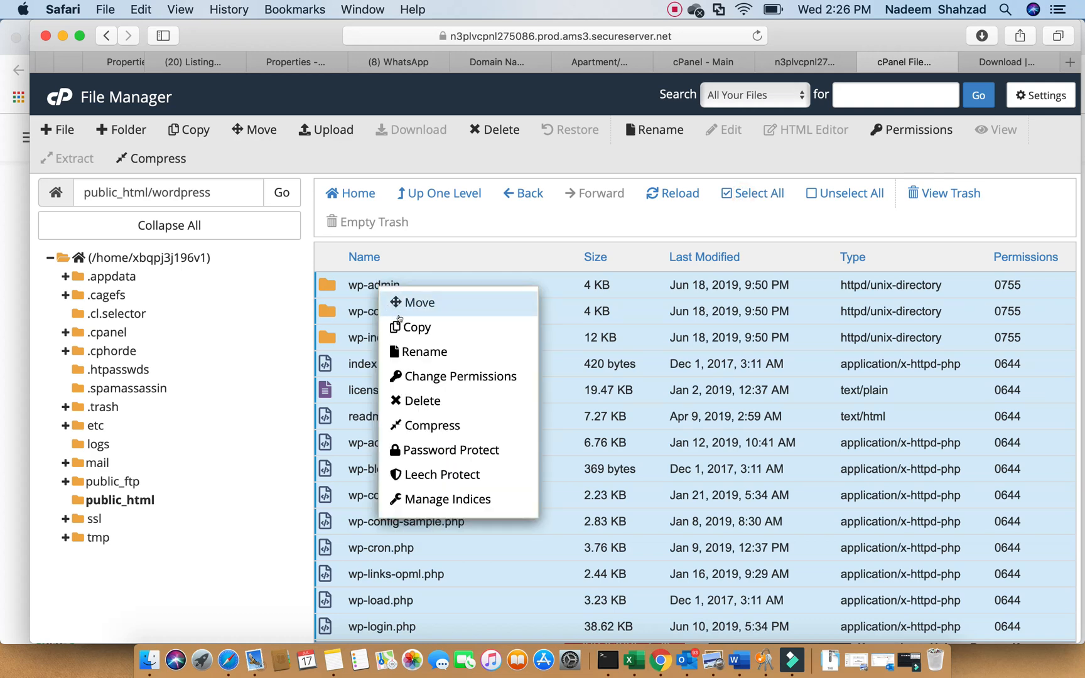
click(428, 303)
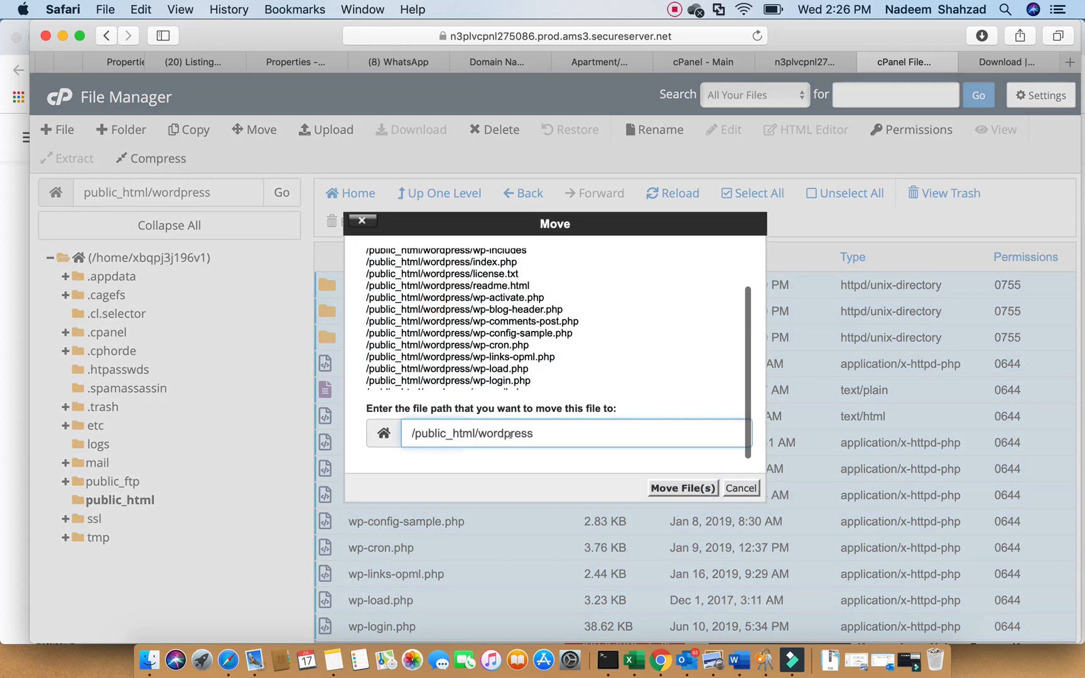
key(BackSpace)
key(BackSpace)
key(BackSpace)
key(BackSpace)
key(BackSpace)
key(BackSpace)
key(BackSpace)
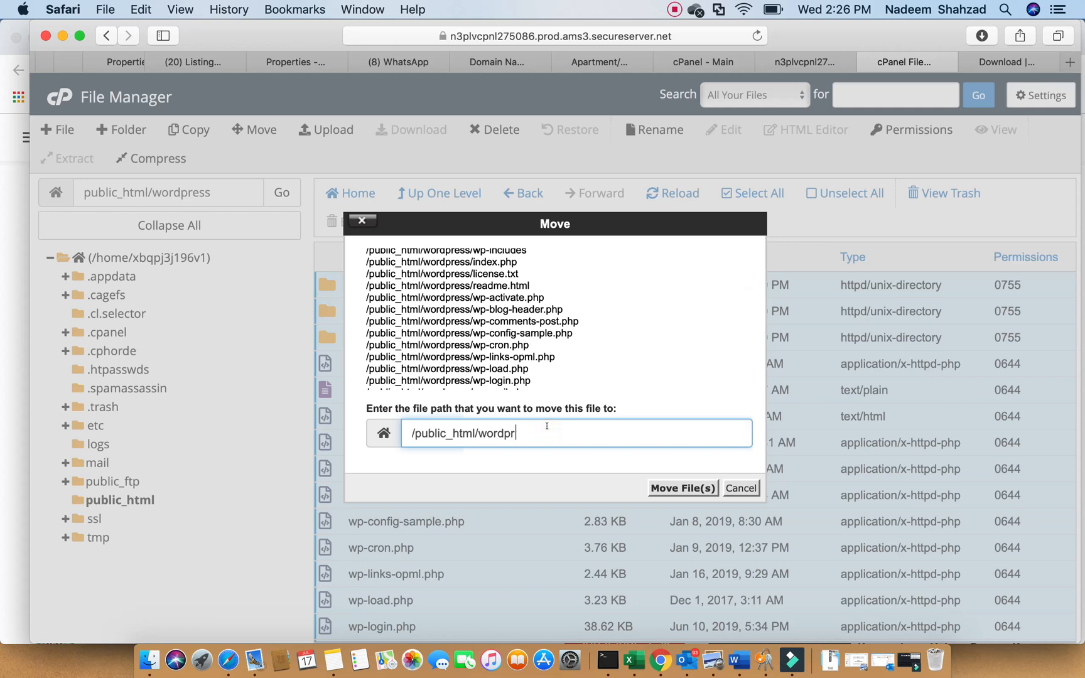
key(BackSpace)
key(BackSpace)
click(651, 490)
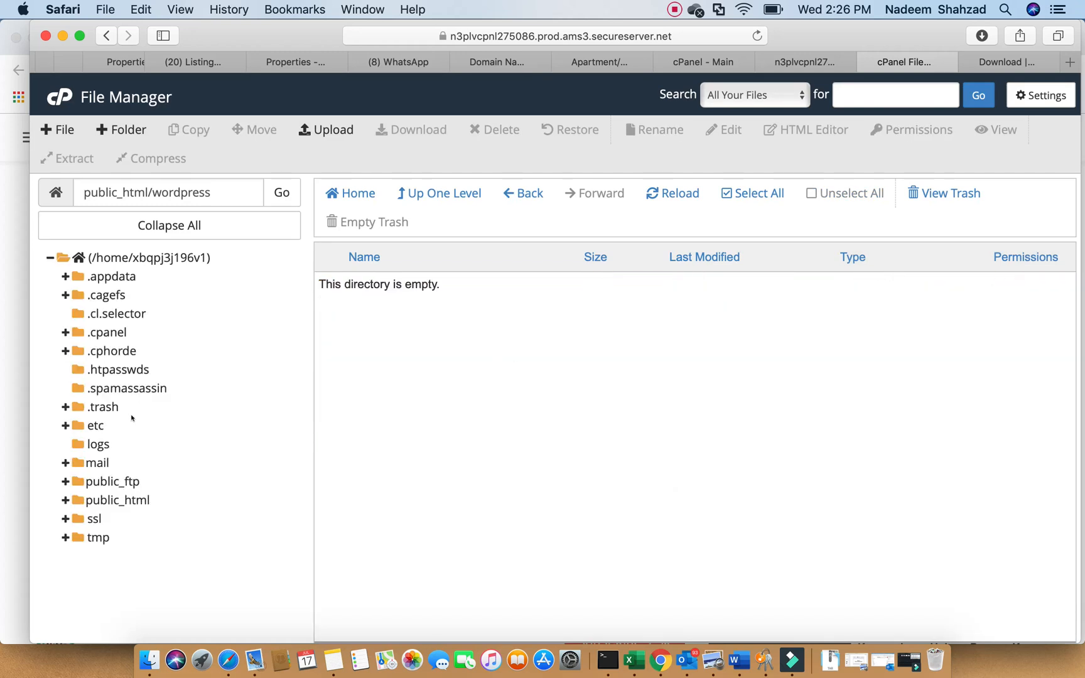
Step: Check the contents of public_html and its wordpress subfolder, ending back in public_html
click(116, 502)
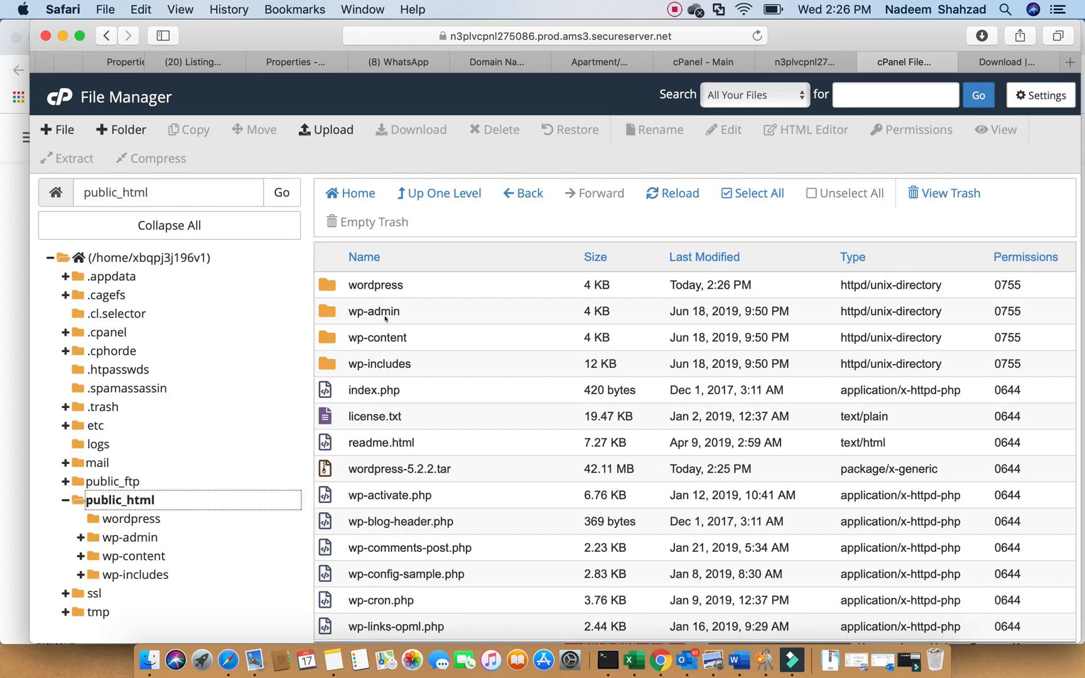
double_click(323, 287)
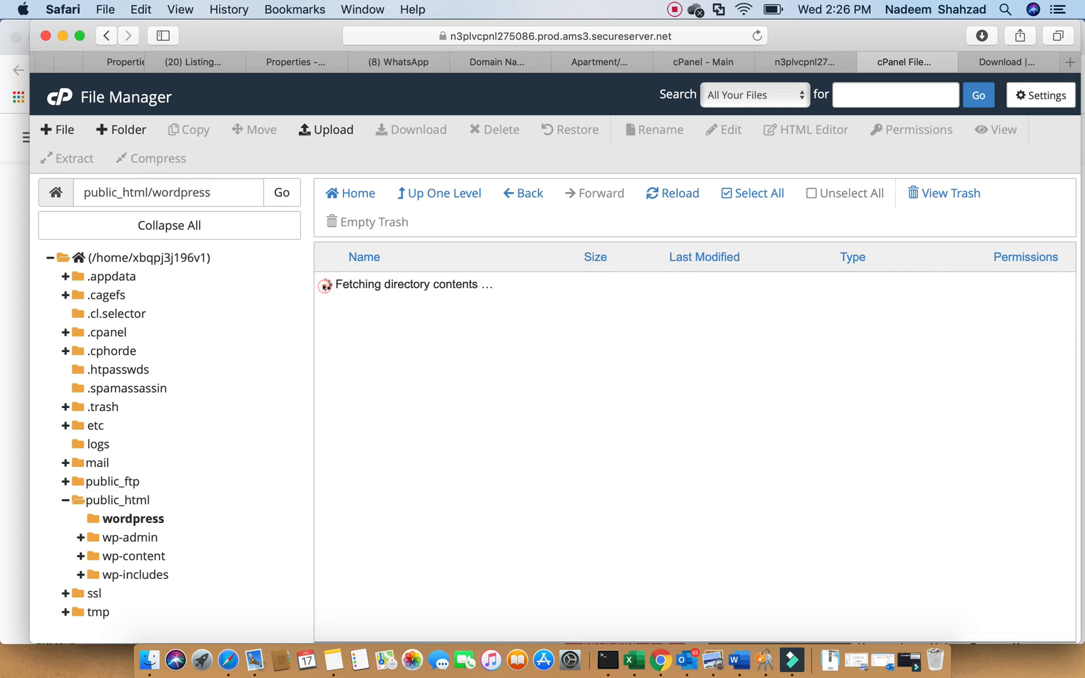
click(455, 190)
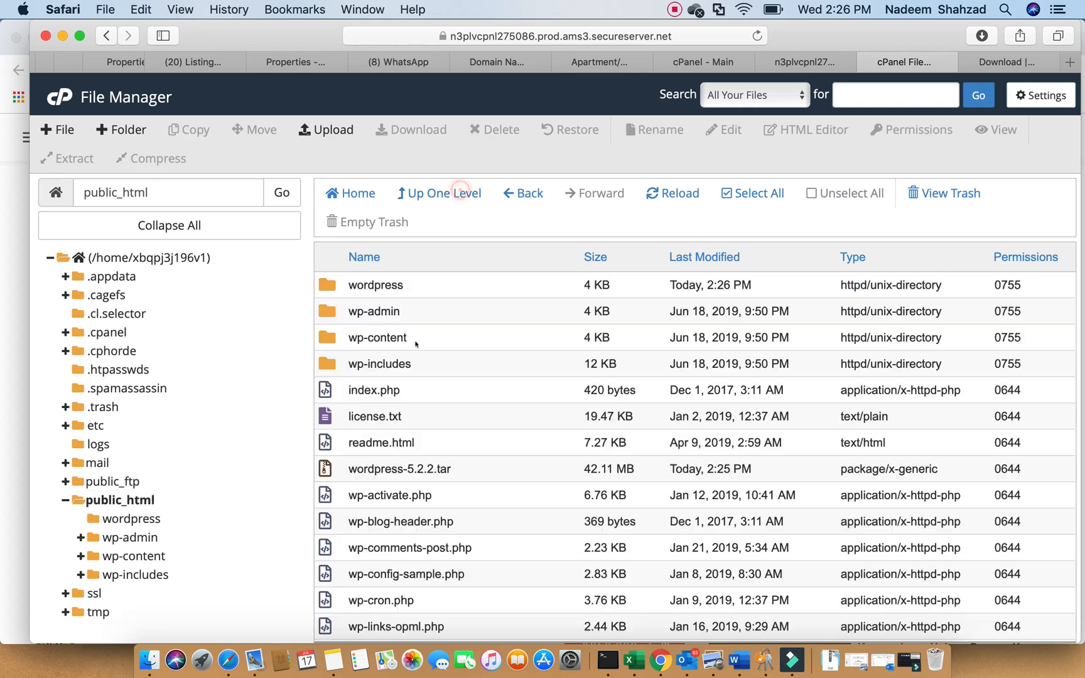
Step: Delete the wordpress-5.2.2.tar archive from public_html
click(339, 287)
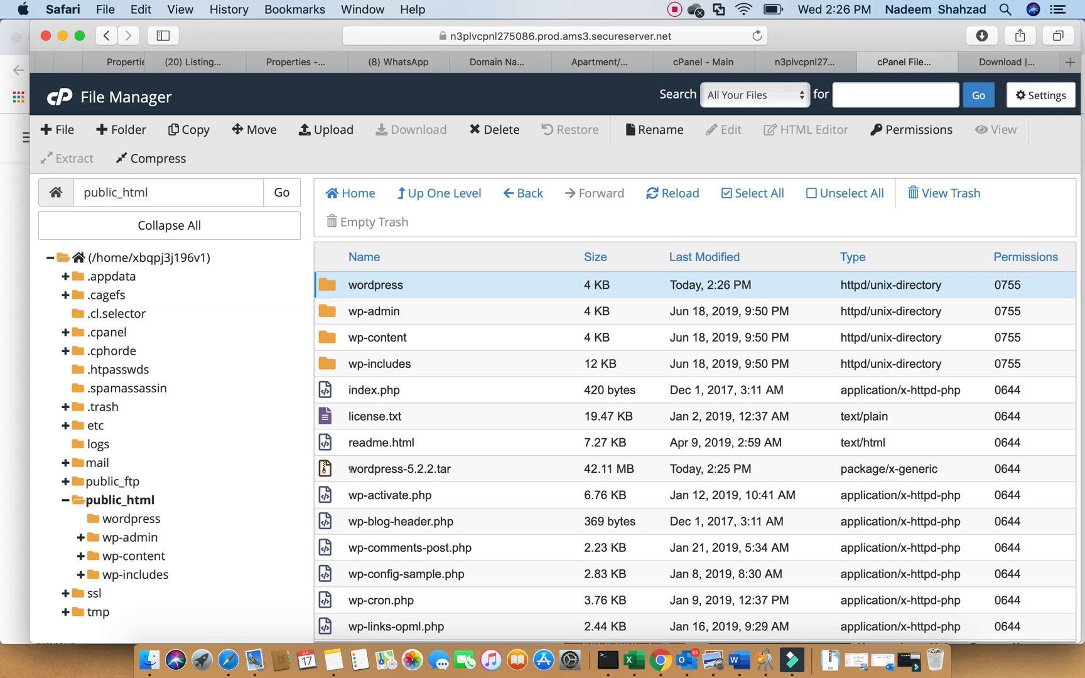
click(325, 468)
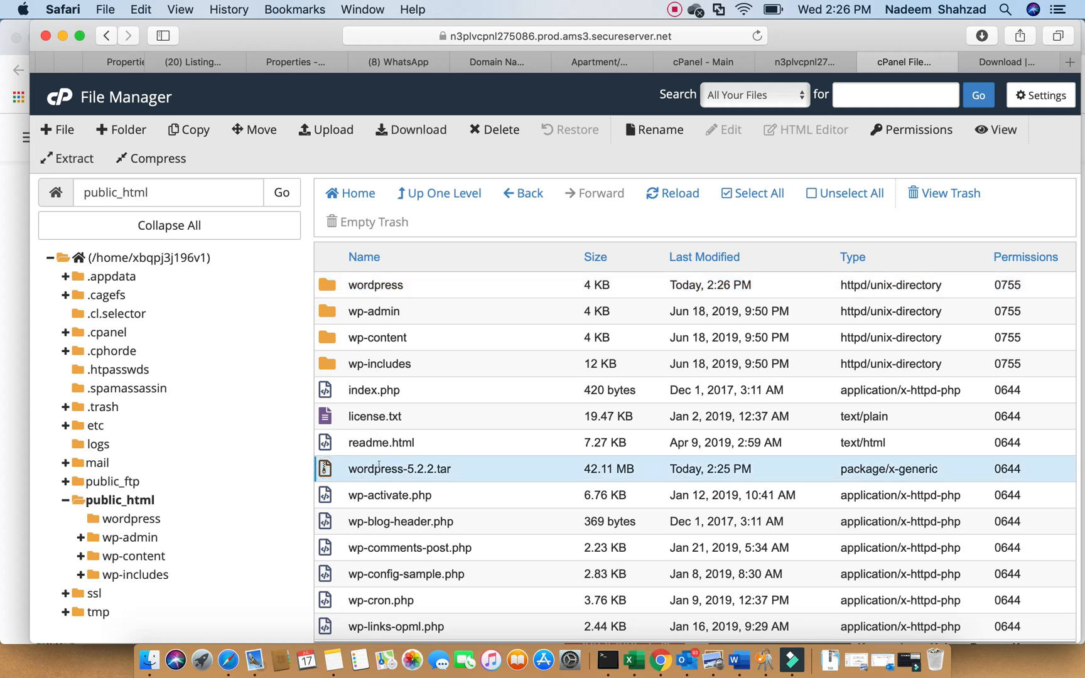
click(492, 129)
click(703, 413)
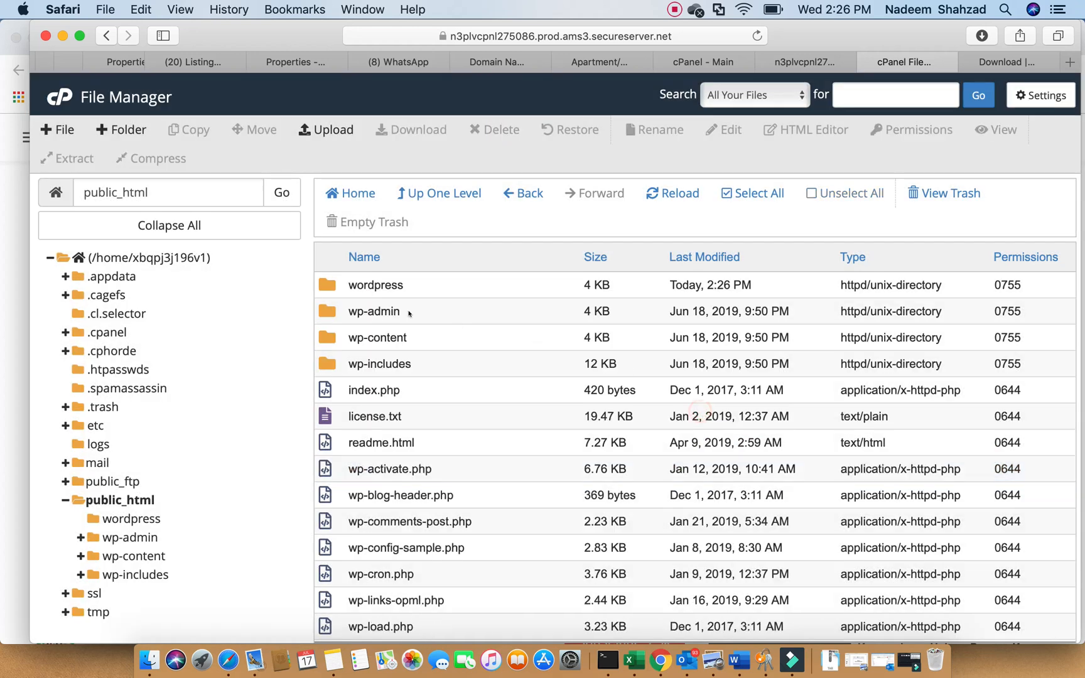
Step: Delete the emptied wordpress folder from public_html
click(376, 284)
click(497, 129)
click(685, 412)
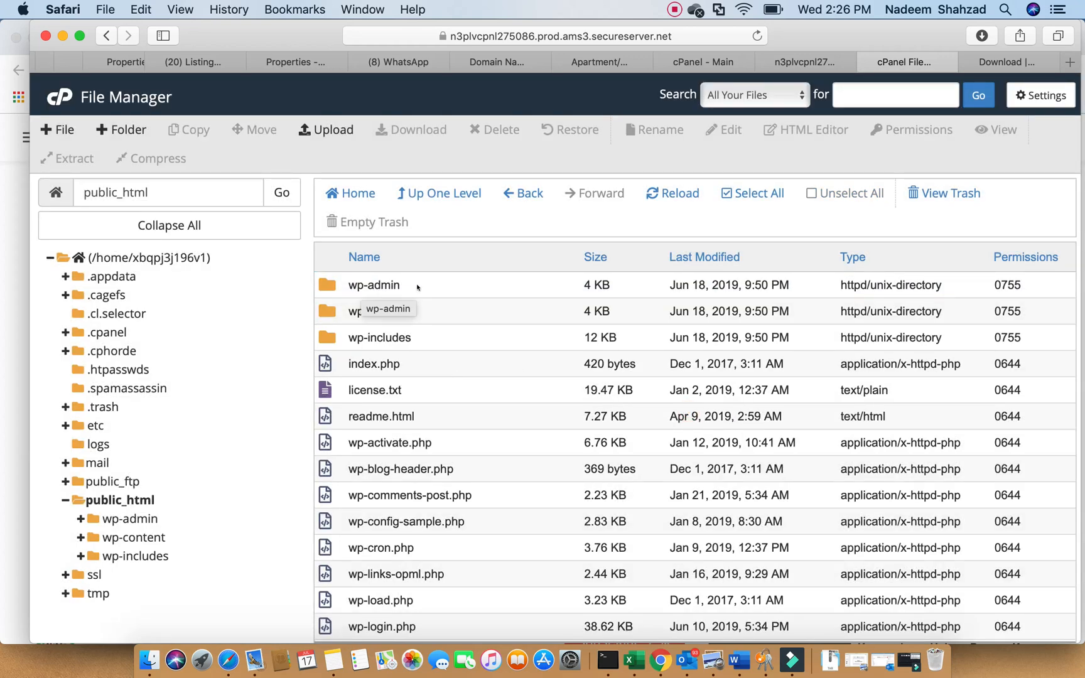
Step: Close the phpMyAdmin page and open MySQL Databases from the cPanel main page
click(804, 62)
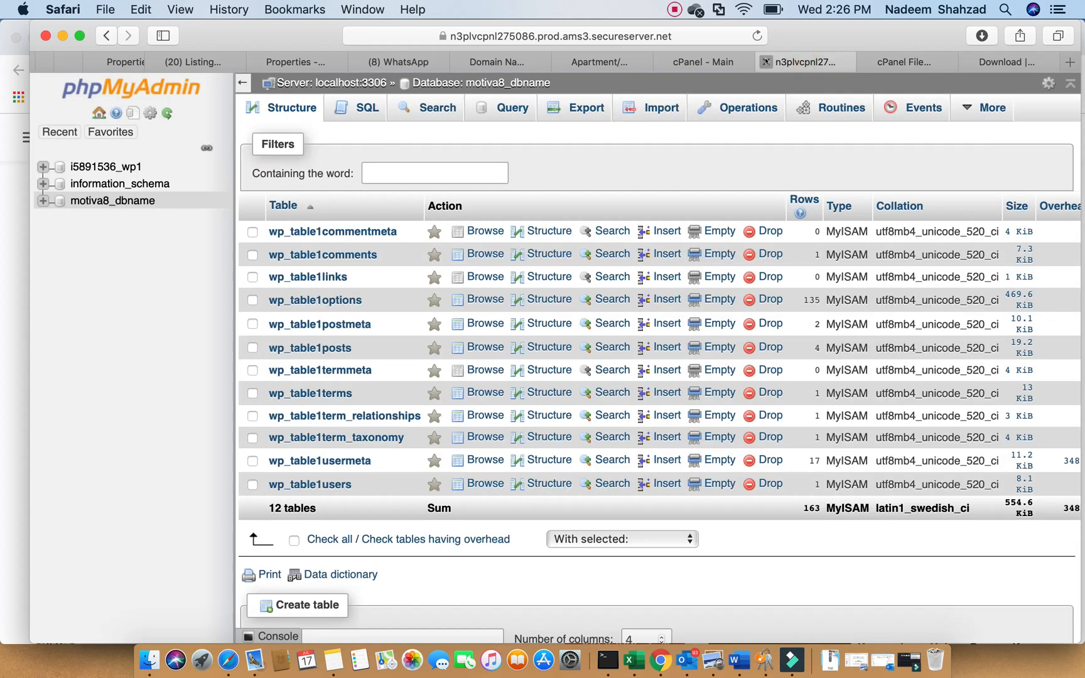
click(766, 61)
click(707, 61)
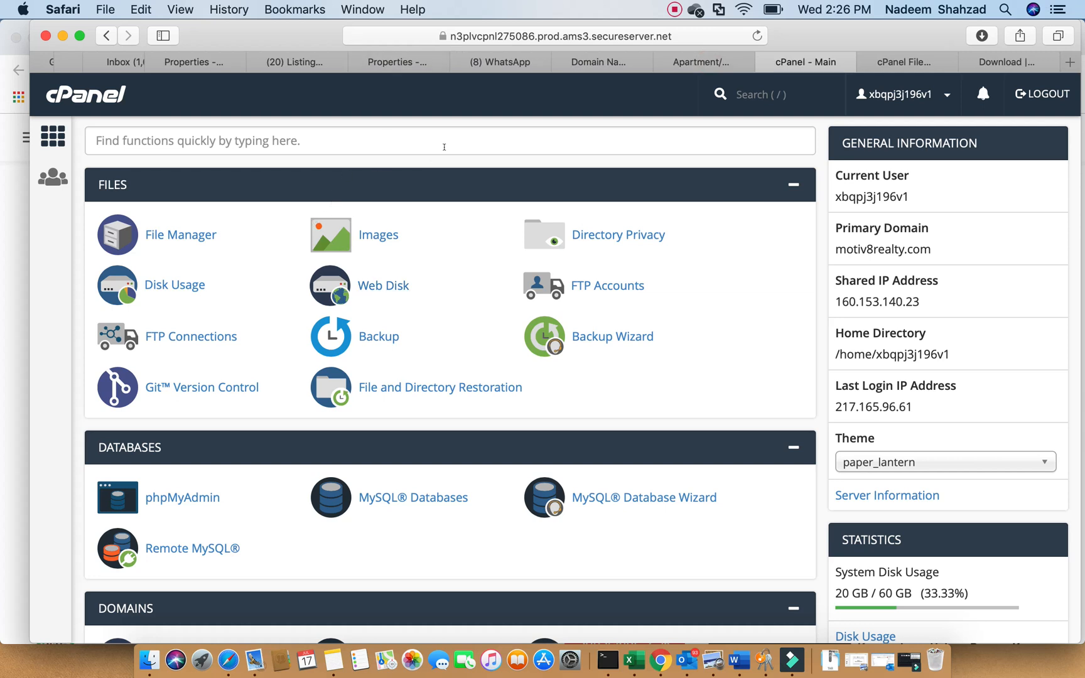
scroll(438, 162, down, 5)
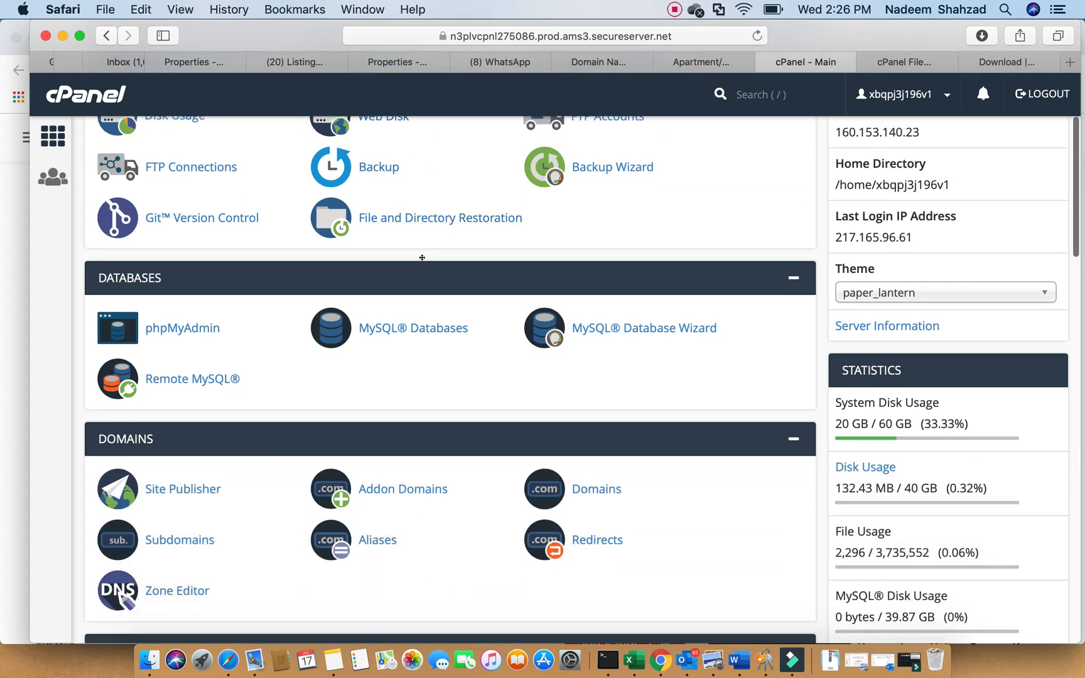
click(393, 327)
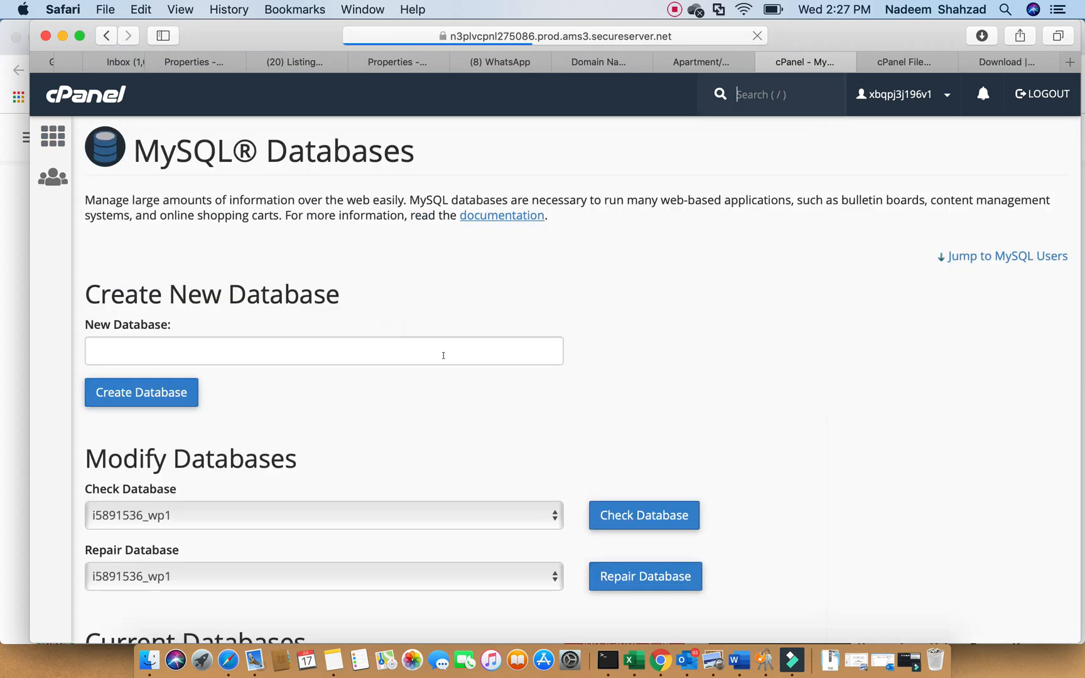
Step: Enter motivate_dbname as the new database name and copy the name
click(244, 347)
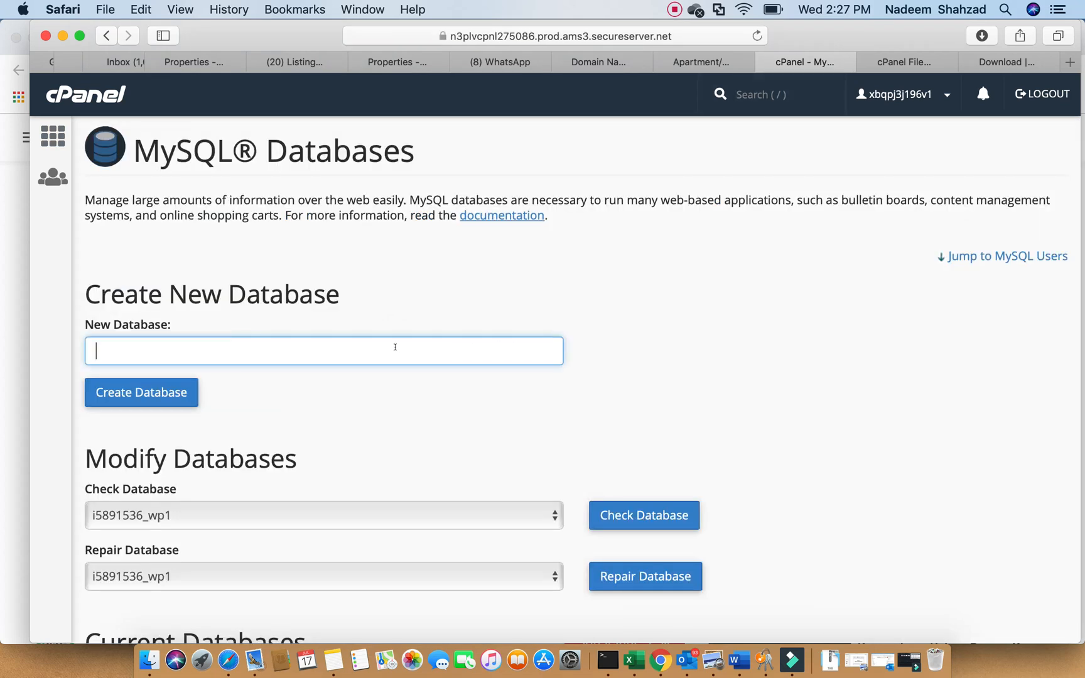
text(moti)
key(Right)
key(Left)
key(Left)
key(Left)
key(Left)
key(Left)
key(Left)
key(Left)
key(Left)
key(Left)
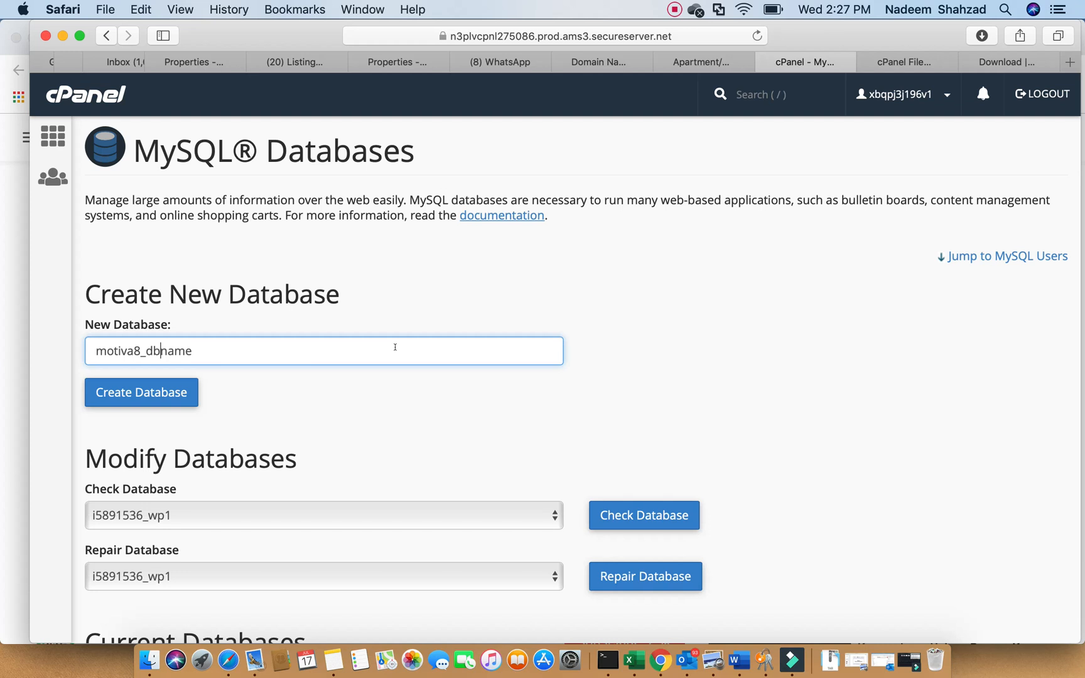
key(Right)
key(BackSpace)
key(BackSpace)
text(ate)
key(Right)
key(Right)
key(Right)
key(Right)
double_click(214, 352)
key(cmd+c)
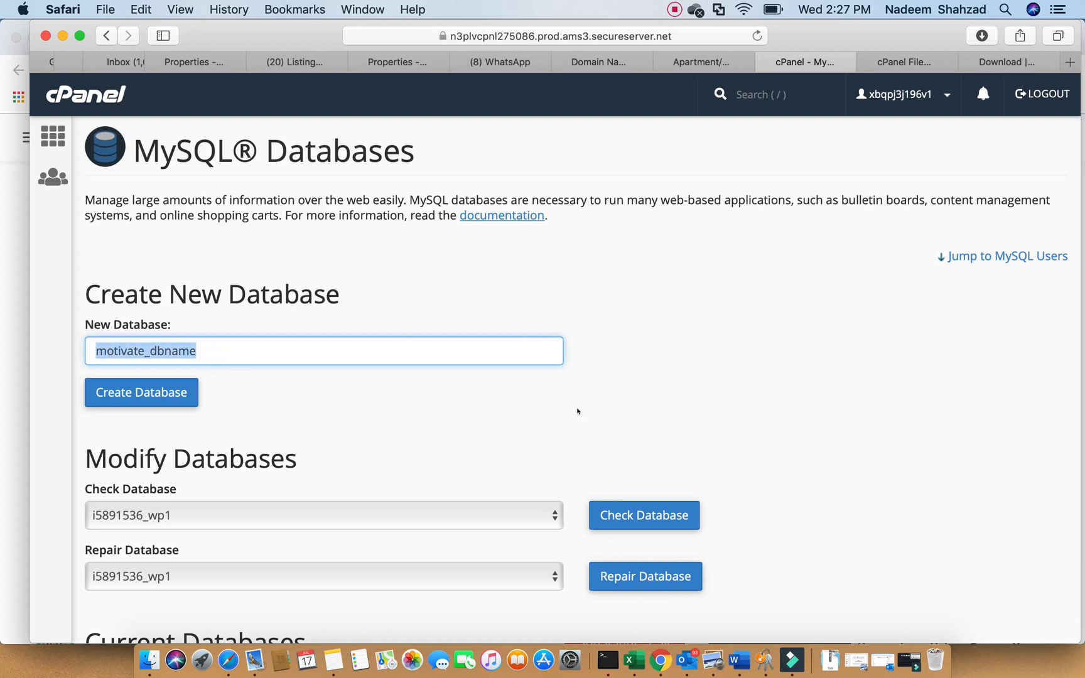
Step: Create the motivate_dbname database and return to the MySQL Databases page
click(619, 350)
scroll(620, 350, down, 5)
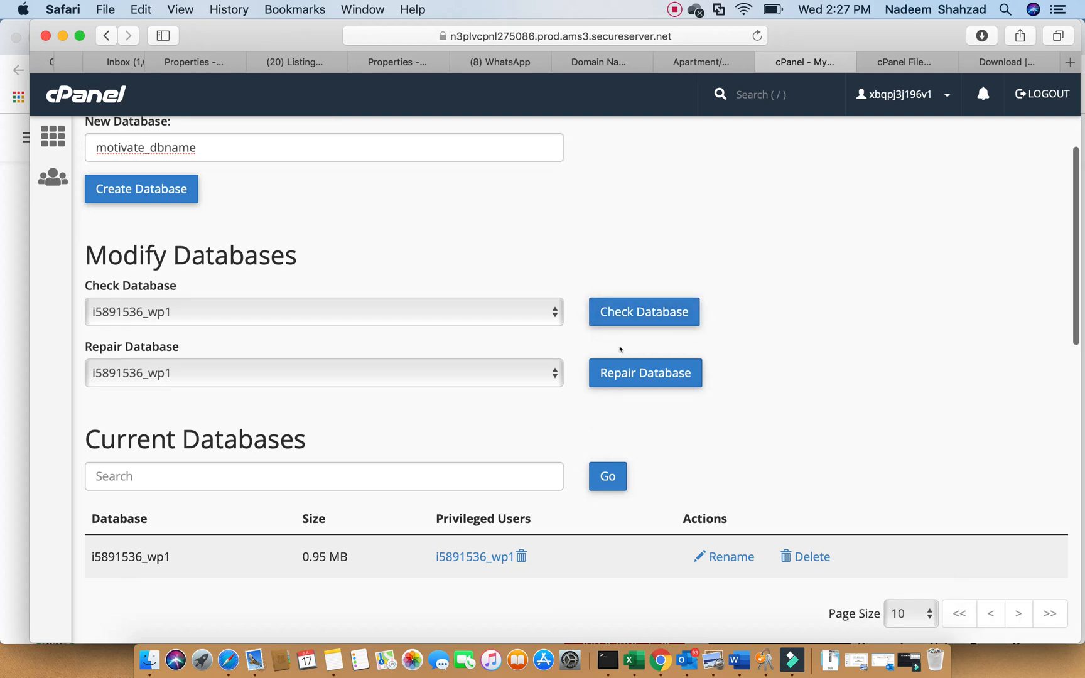
scroll(620, 350, up, 2)
click(176, 262)
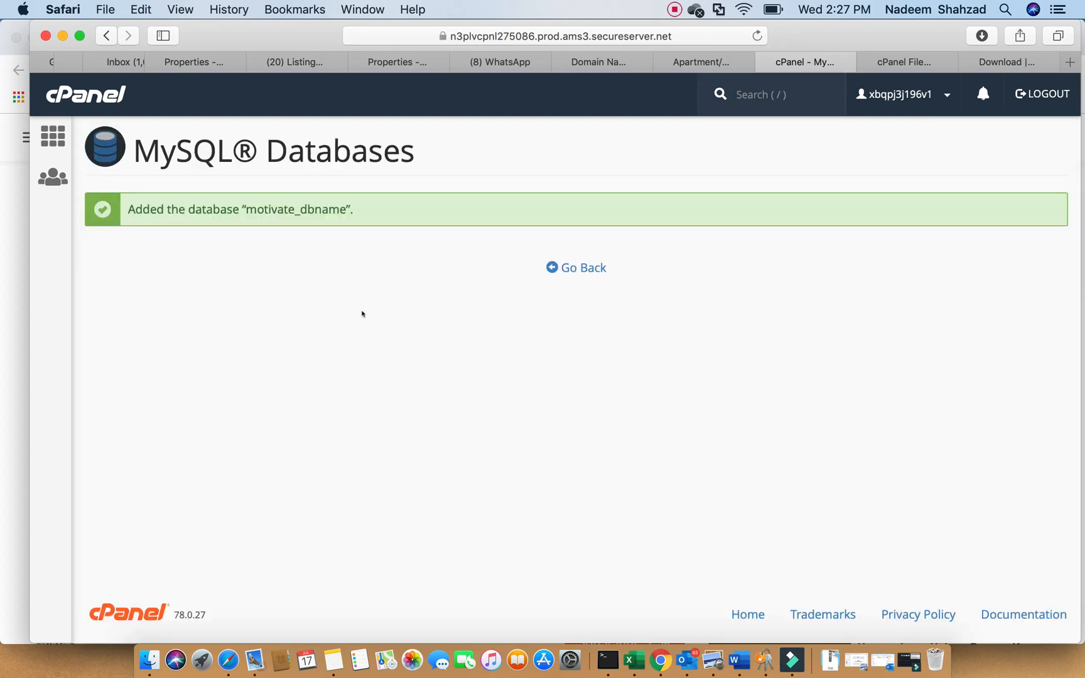
click(587, 269)
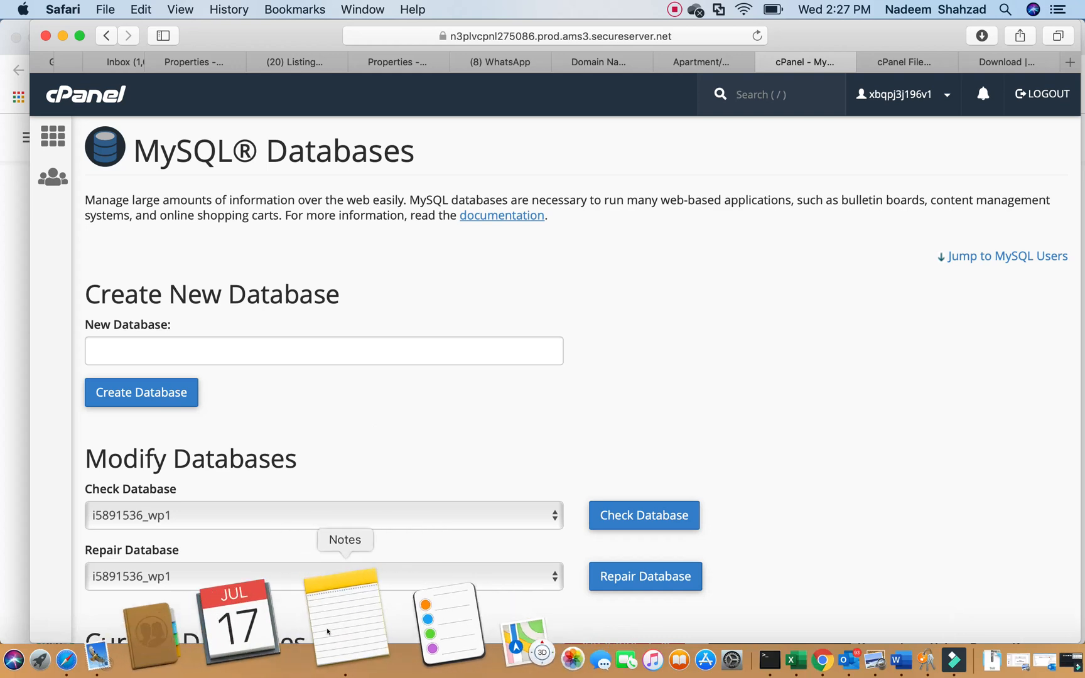
Step: Switch to Notes and add a separator line of equals signs and the copied name motivate_dbname below the WordPress details
click(345, 628)
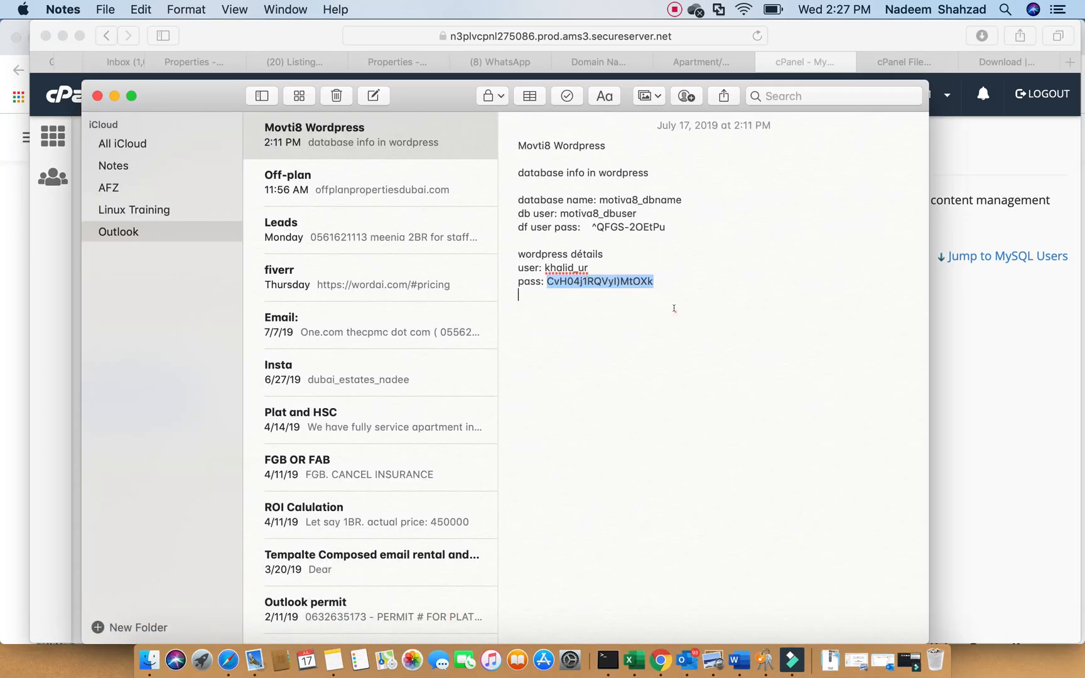
drag(675, 312, 590, 242)
click(676, 289)
key(Return)
text(======)
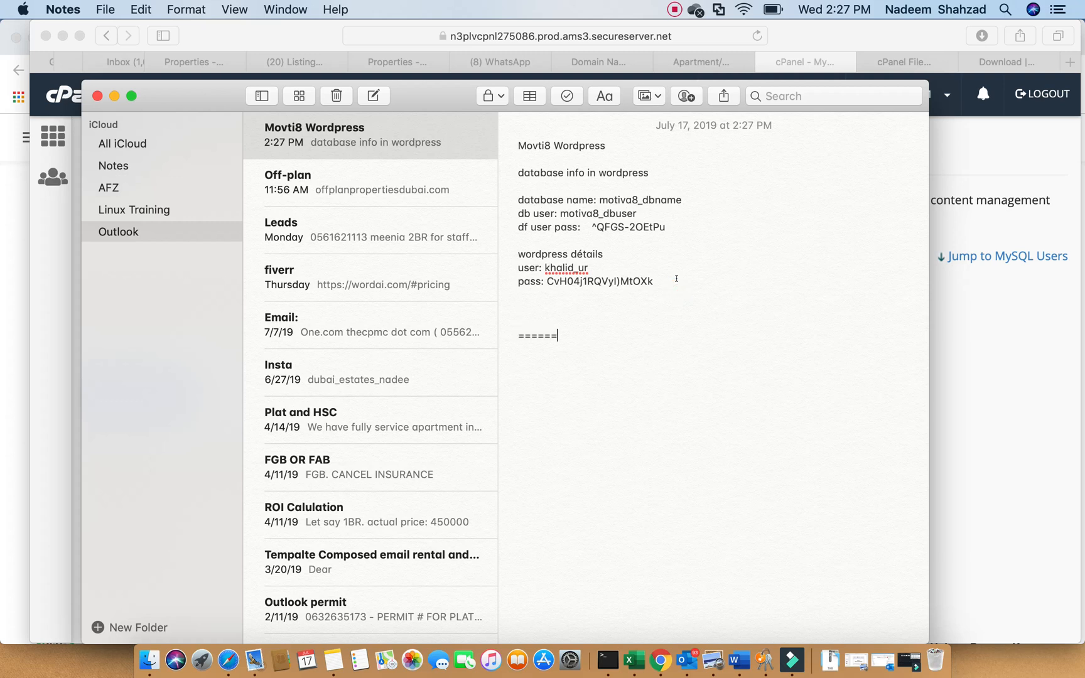
text(=============)
key(Return)
key(Return)
key(super+v)
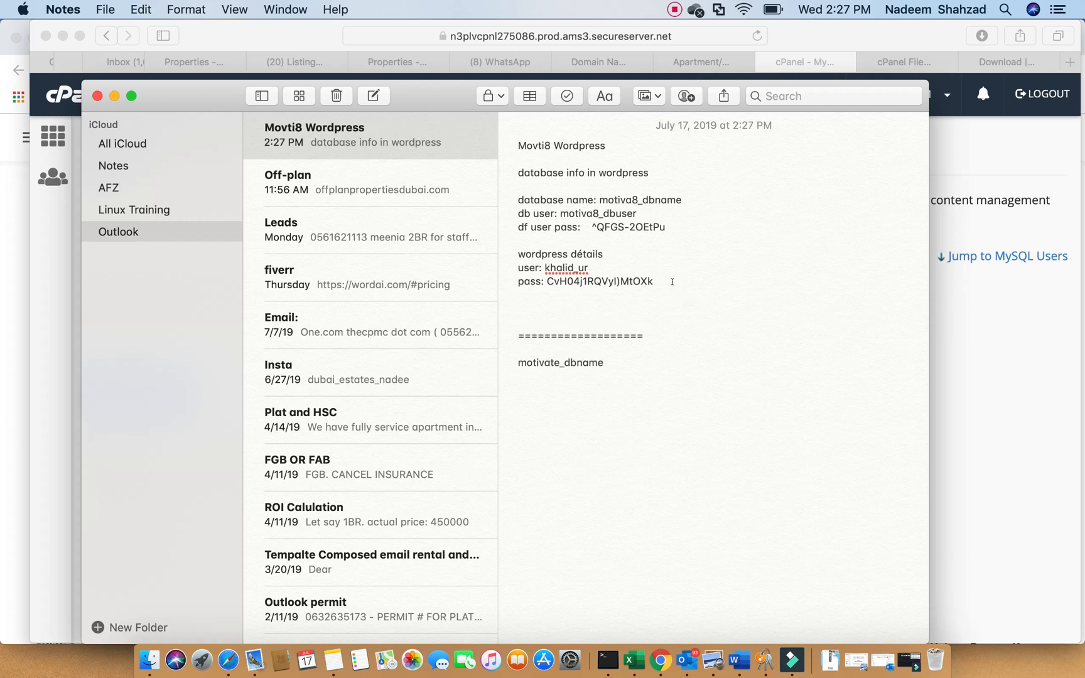
Step: Back in cPanel, enter motivate_user1 as the username of a new MySQL user and copy it
click(931, 457)
click(726, 425)
scroll(726, 425, down, 5)
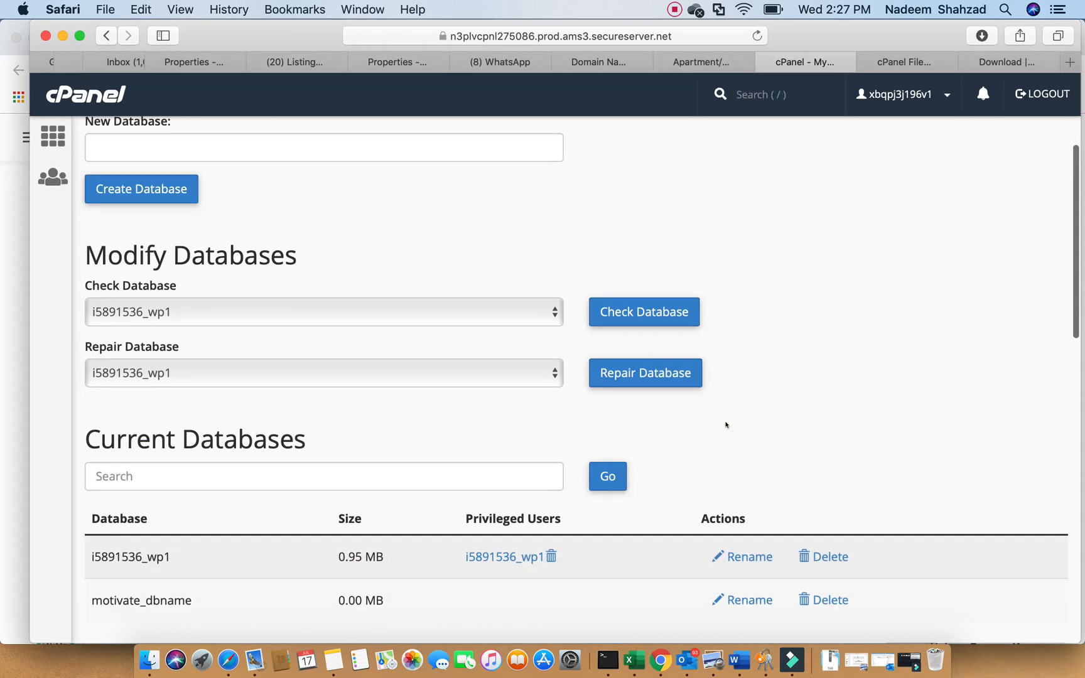
scroll(726, 425, down, 8)
scroll(726, 426, down, 6)
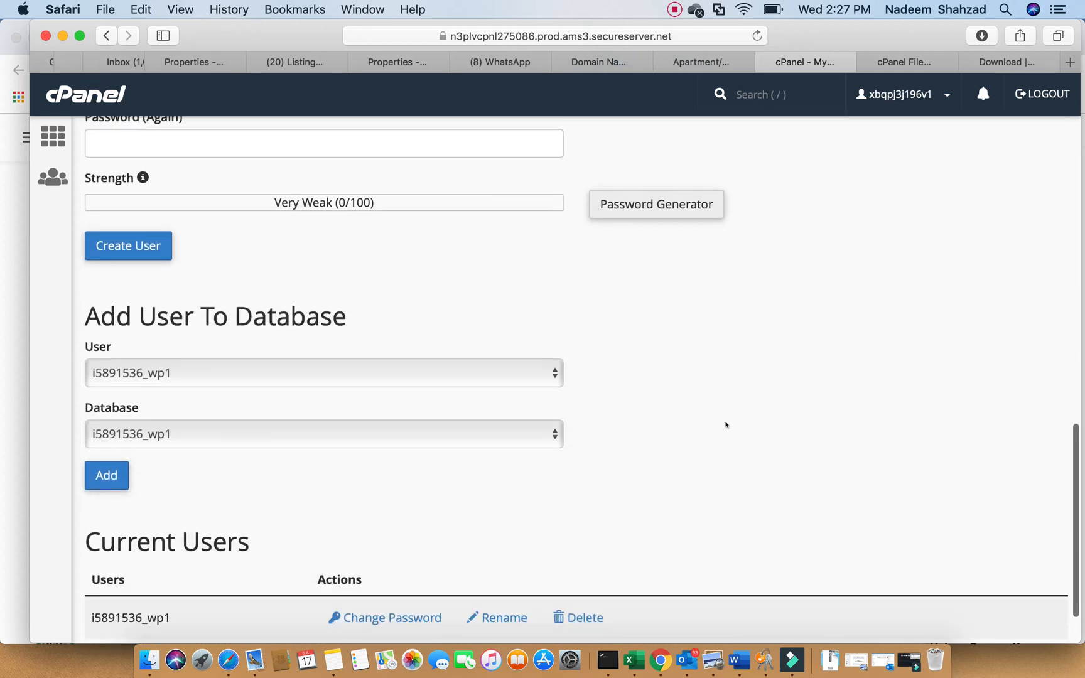
scroll(726, 425, up, 4)
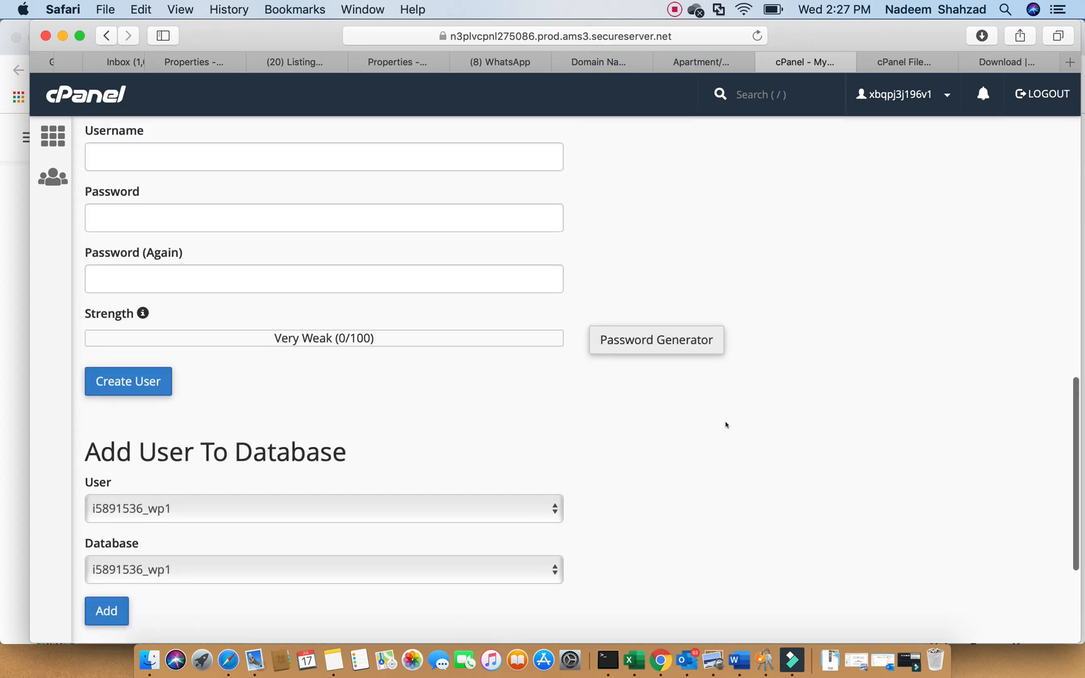
scroll(726, 425, up, 4)
click(119, 289)
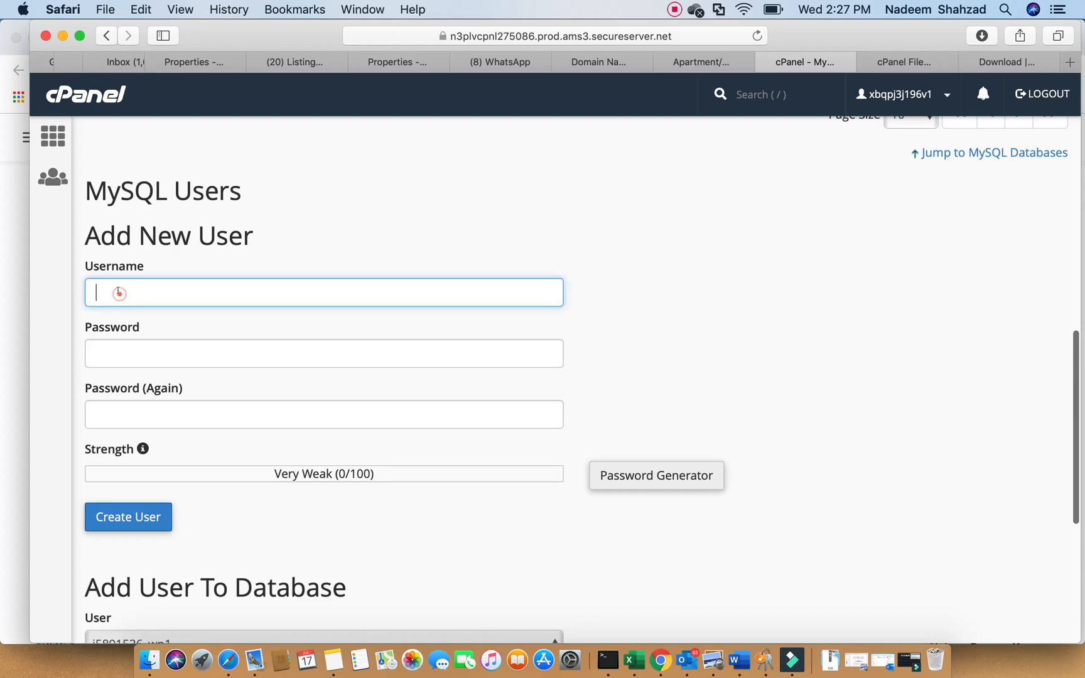
text(motivate)
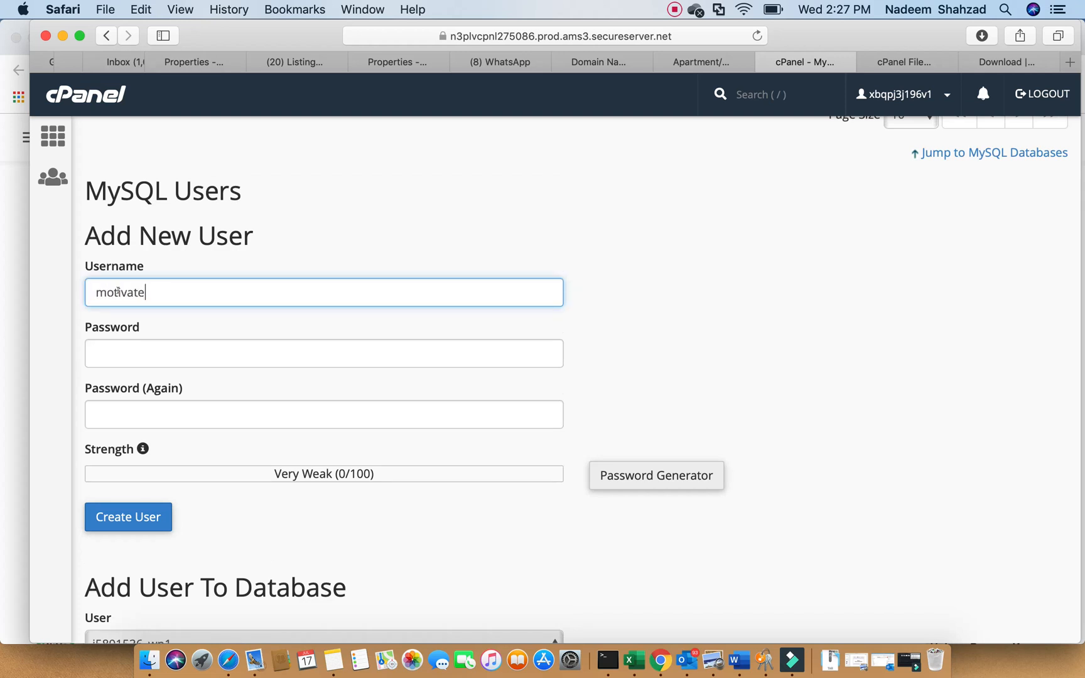
key(BackSpace)
text(_)
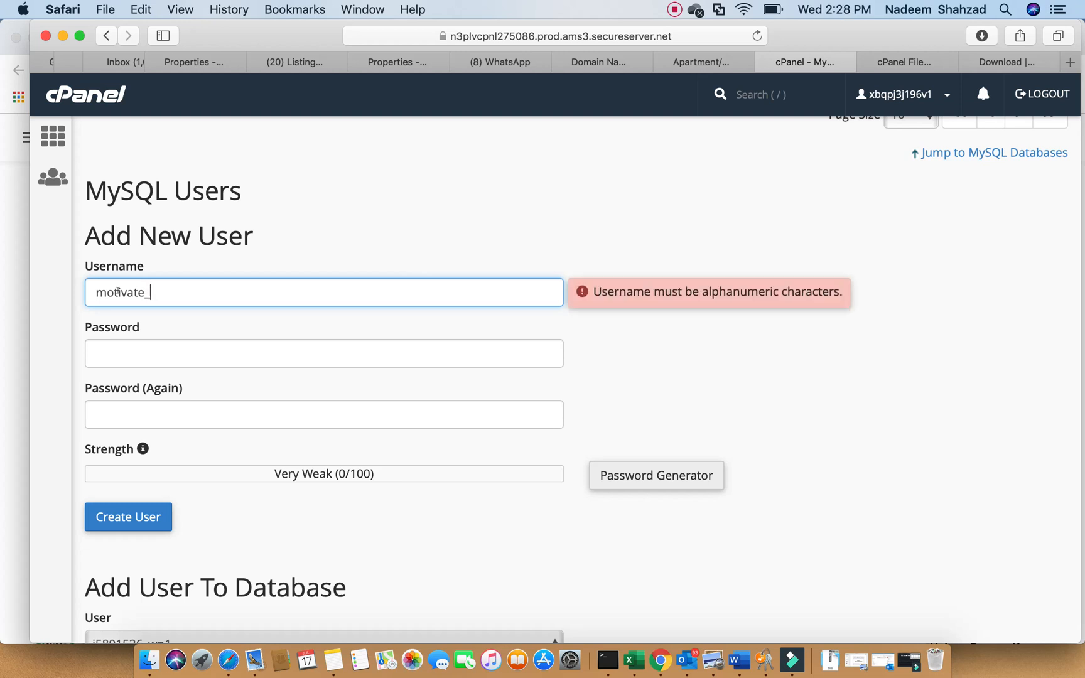
key(BackSpace)
key(BackSpace)
key(BackSpace)
key(BackSpace)
key(BackSpace)
key(BackSpace)
text(ivt)
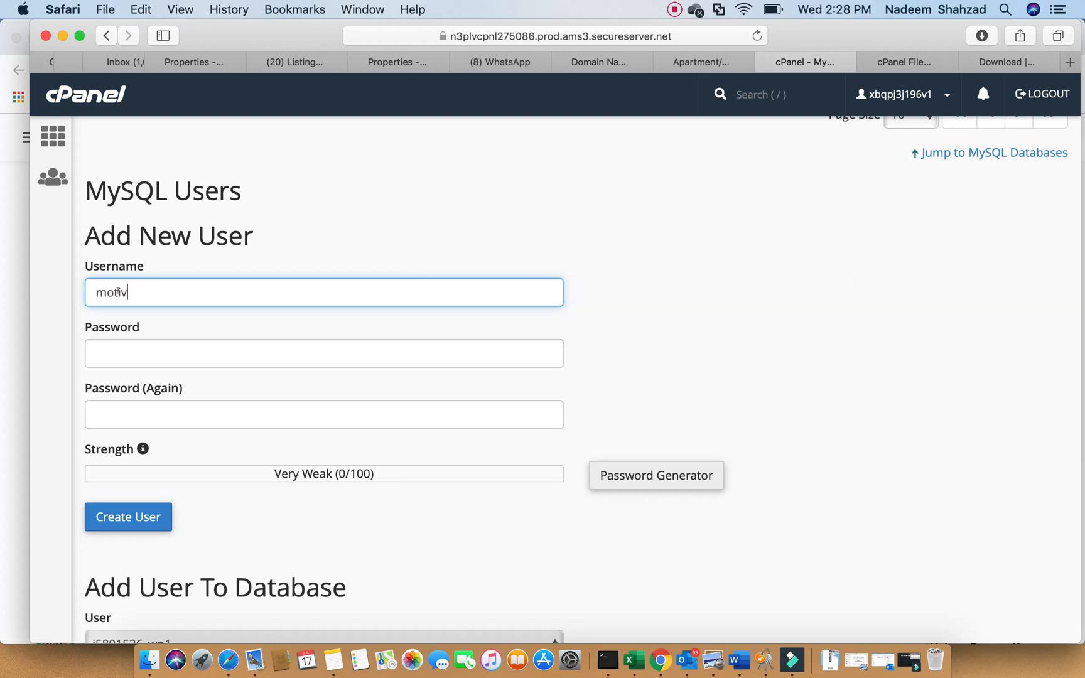
key(BackSpace)
key(BackSpace)
text(vate_user1)
double_click(188, 290)
key(super+c)
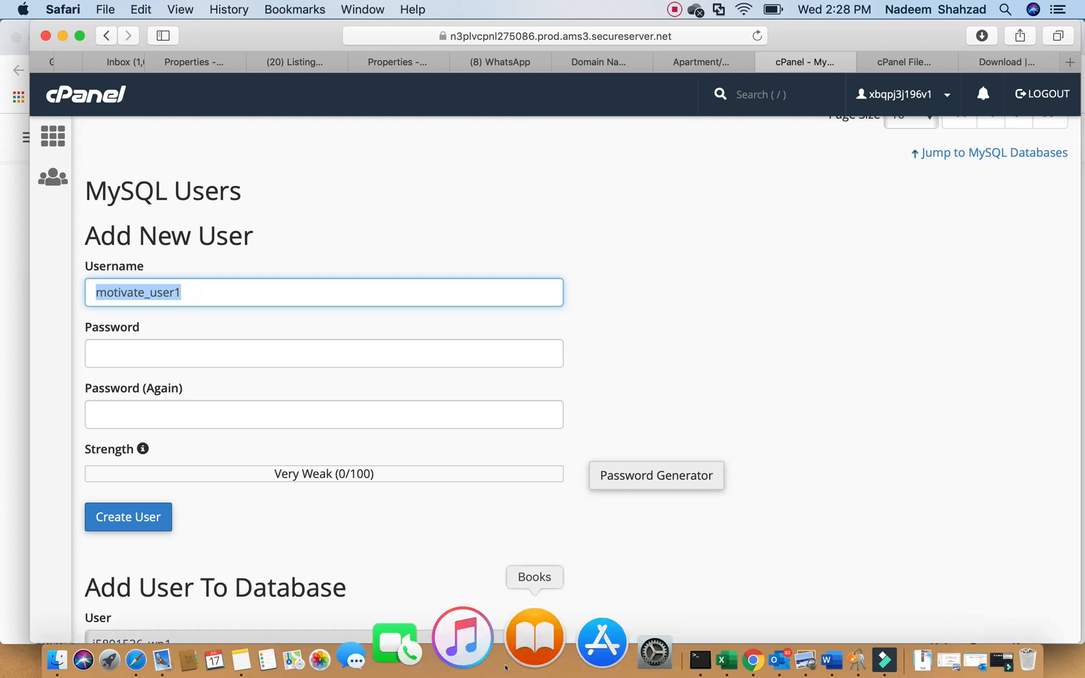
Step: Paste the username motivate_user1 below the database name in the Notes entry and return to cPanel
click(314, 653)
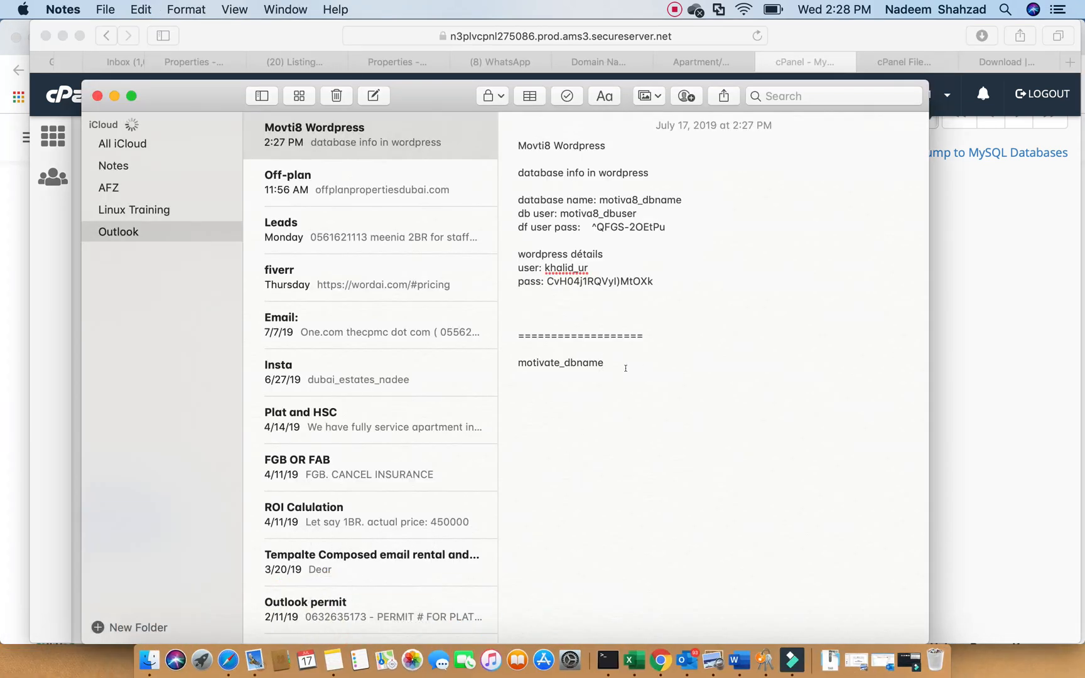
key(Return)
key(super+v)
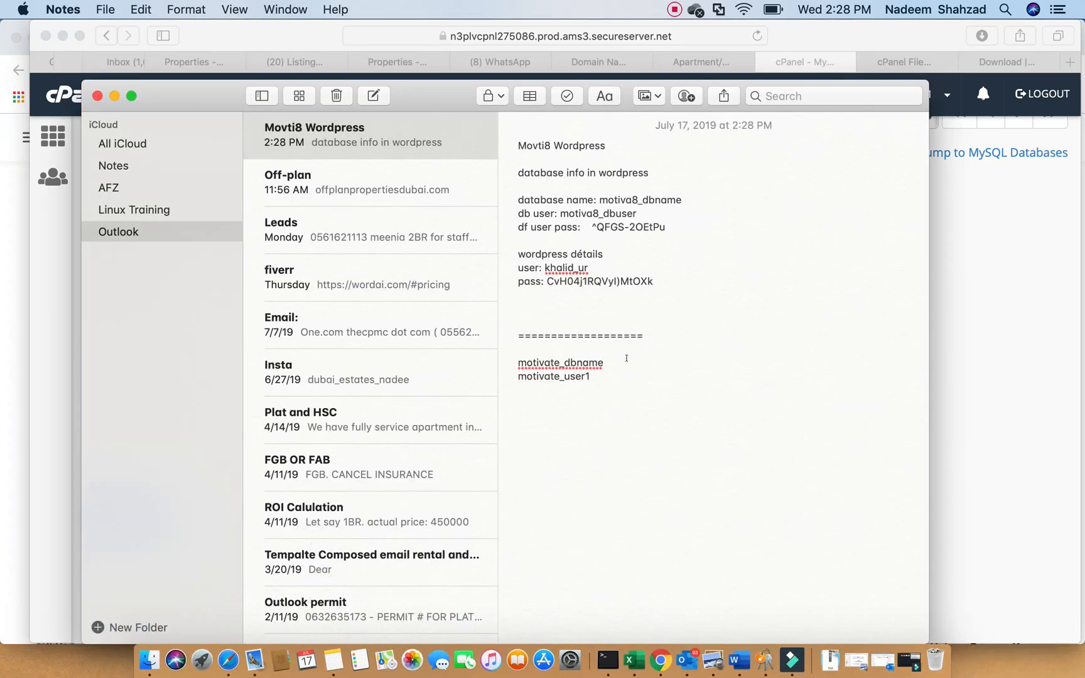
key(super+Tab)
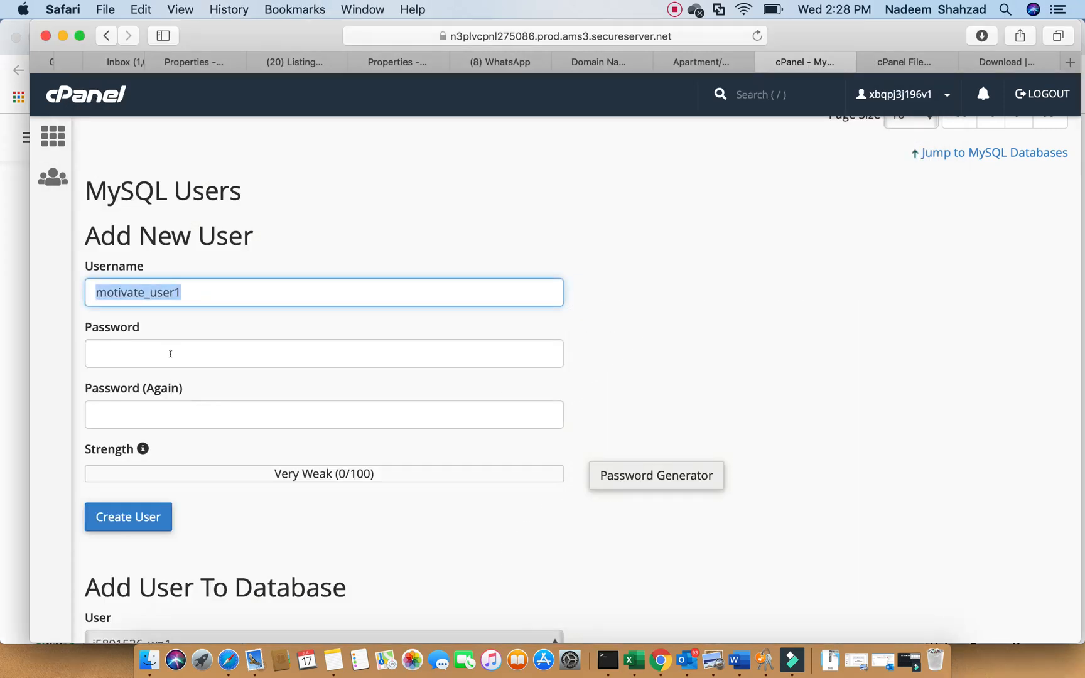
Step: Generate a password for the new MySQL user, copy it and apply it to both password fields
click(172, 354)
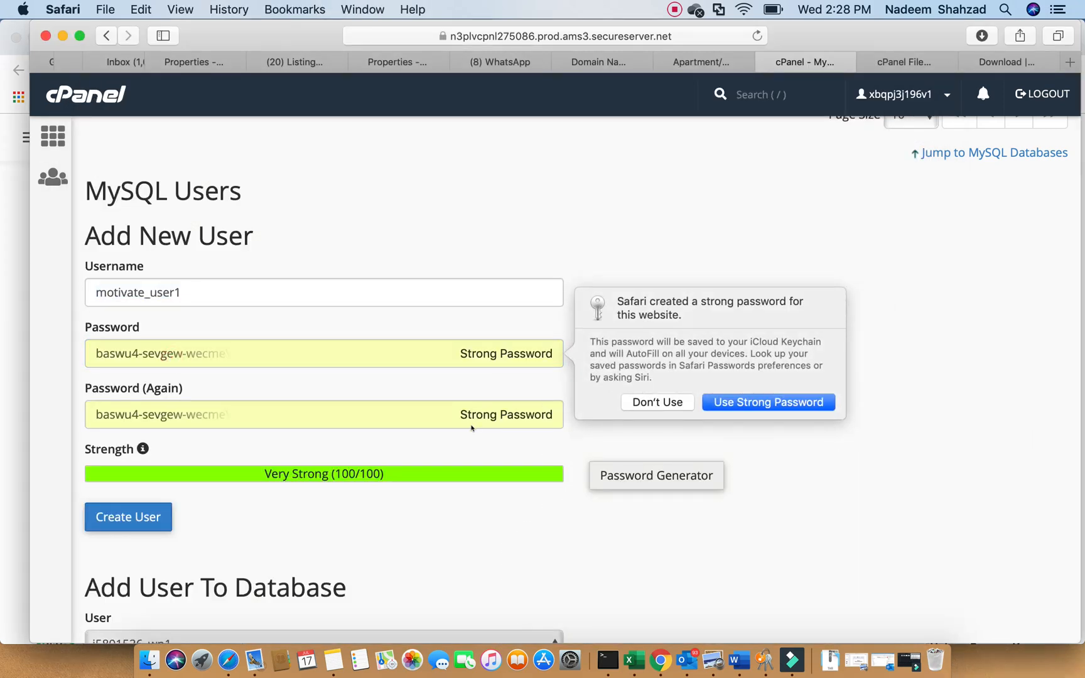
click(600, 485)
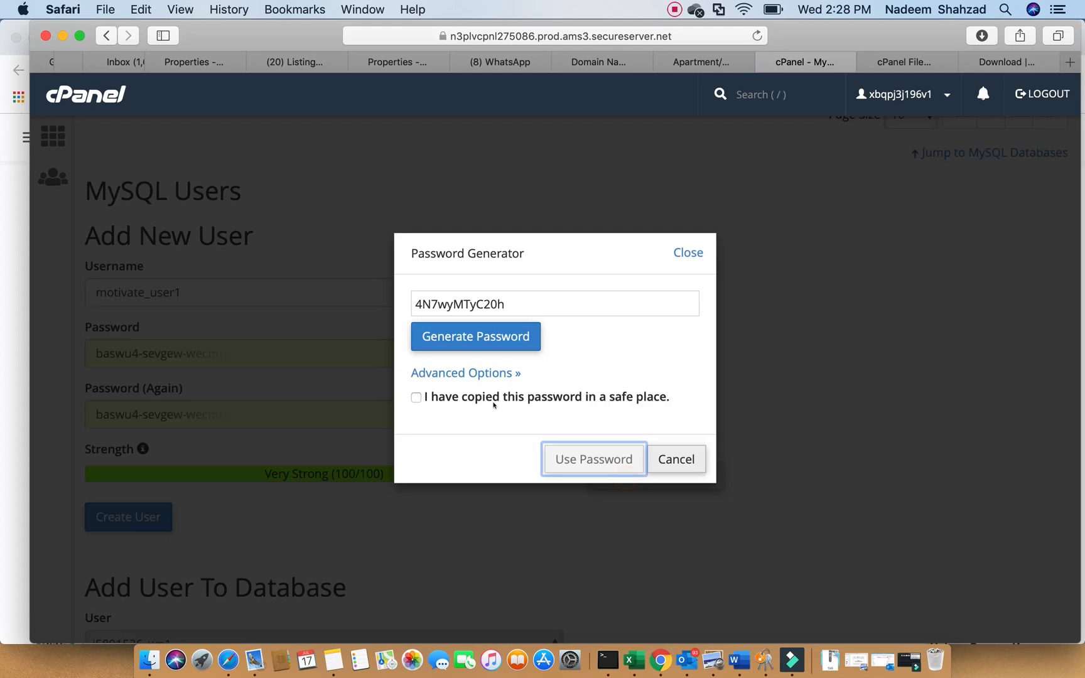
double_click(514, 301)
key(super+c)
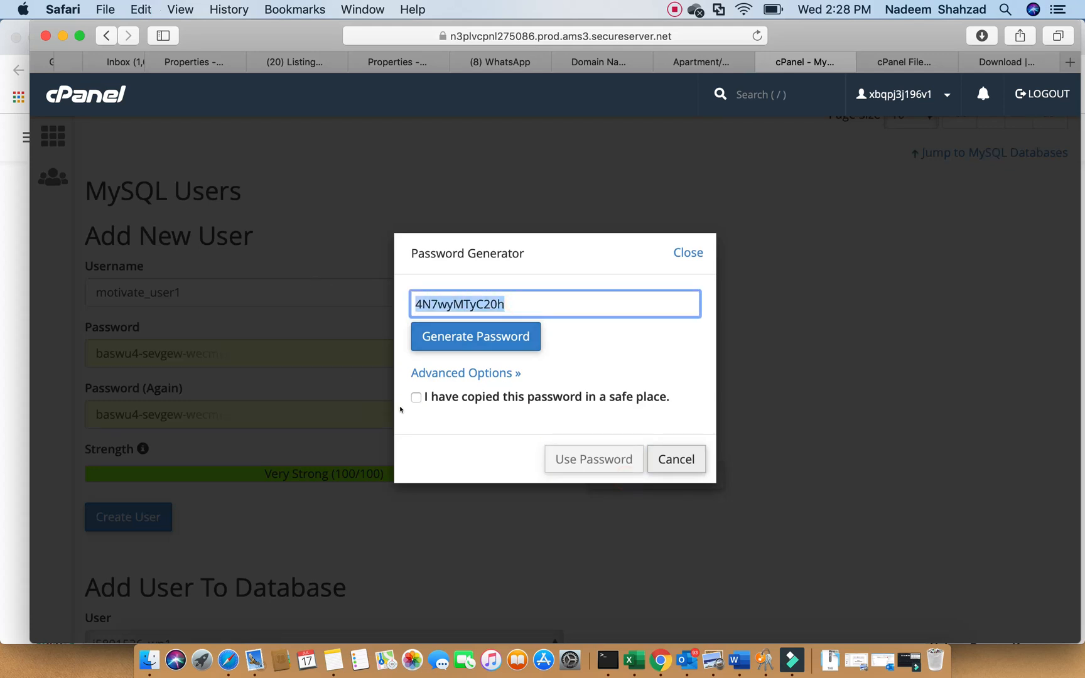
click(416, 398)
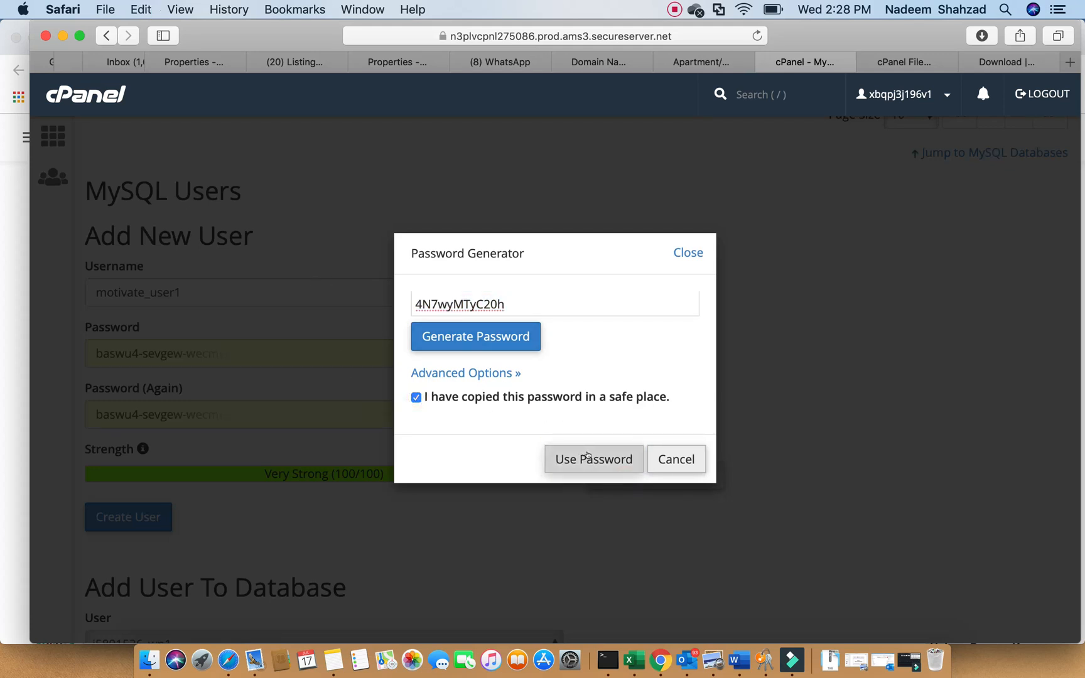
click(587, 456)
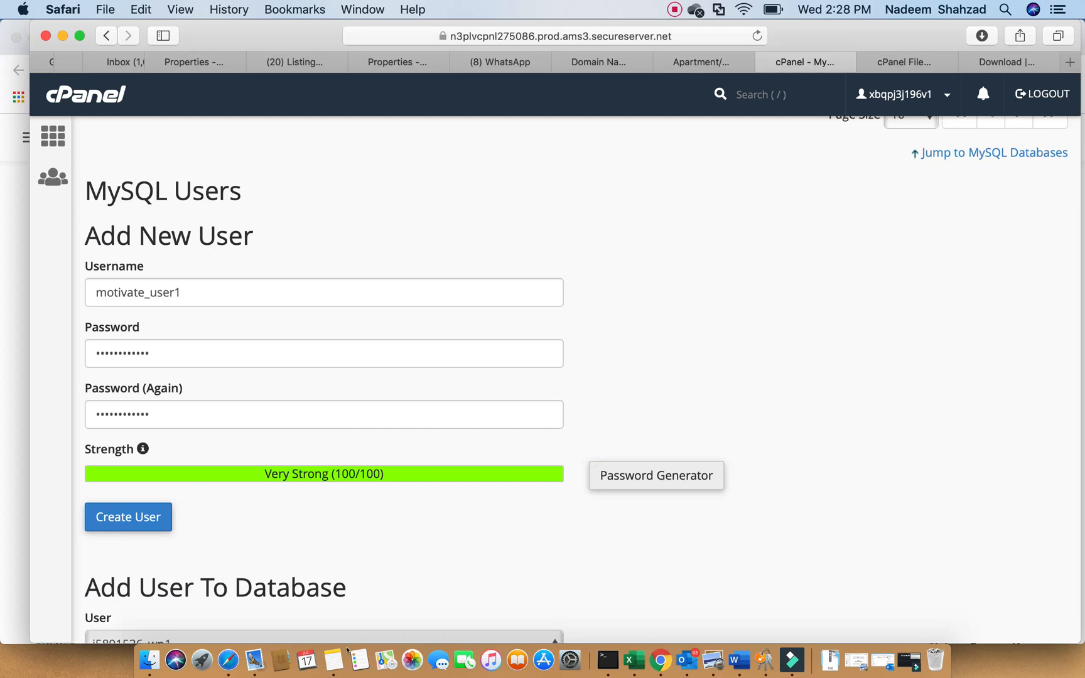
Step: Paste the generated database user password below the username in the Notes entry and return to cPanel
click(333, 658)
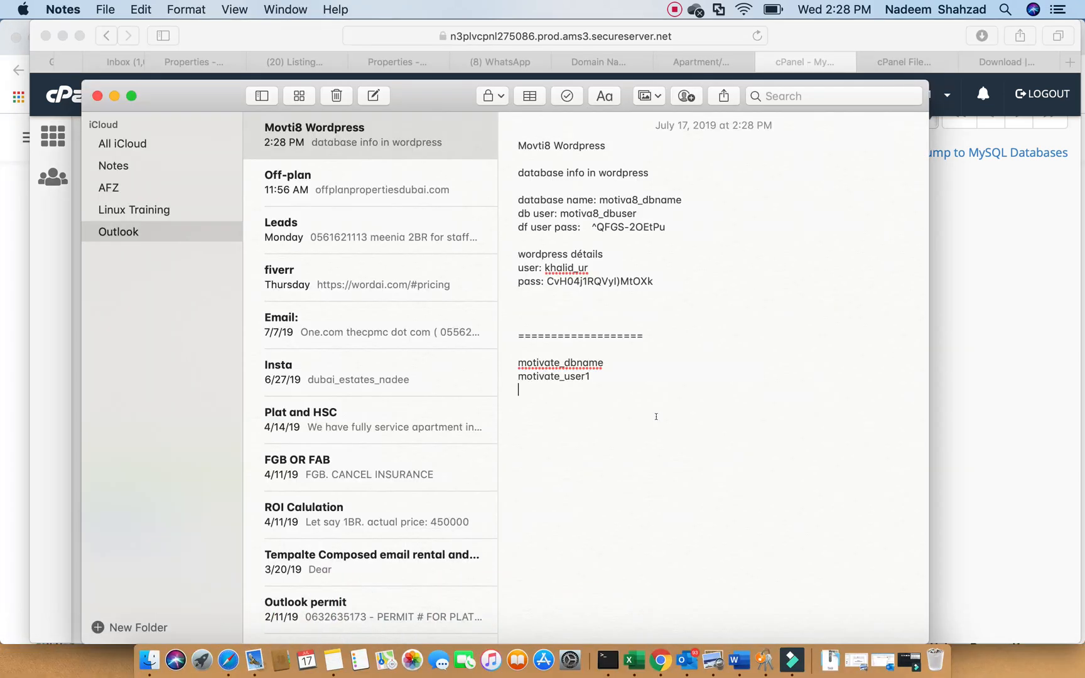
key(super+v)
click(990, 472)
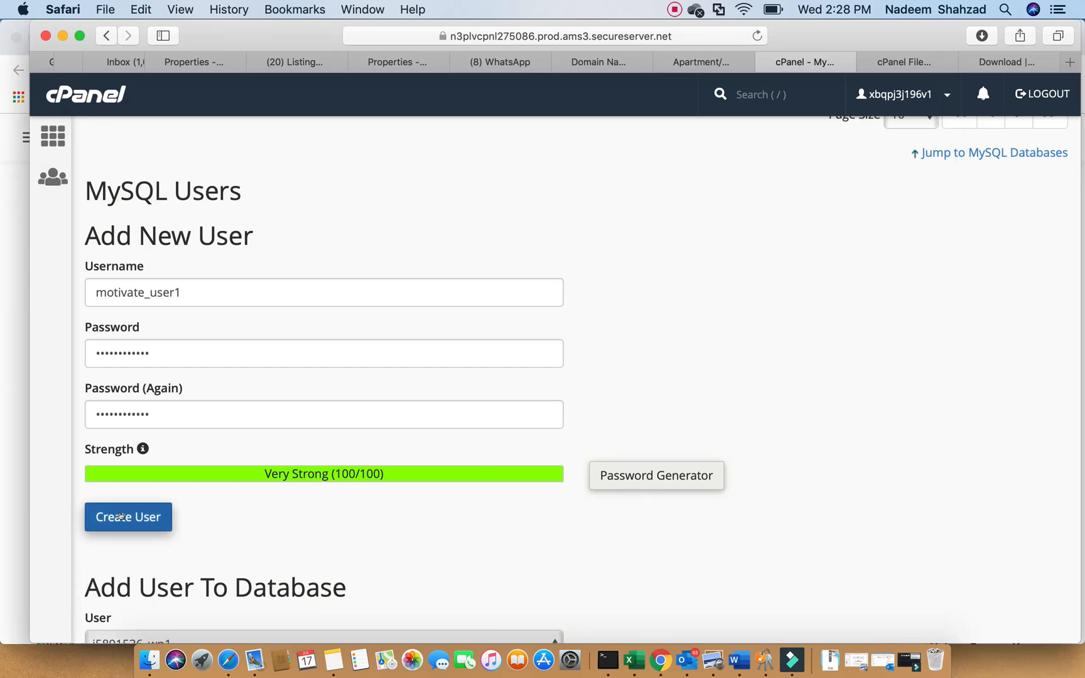
Step: Check the saved credentials in Notes, then create the MySQL user motivate_user1 in cPanel
click(332, 658)
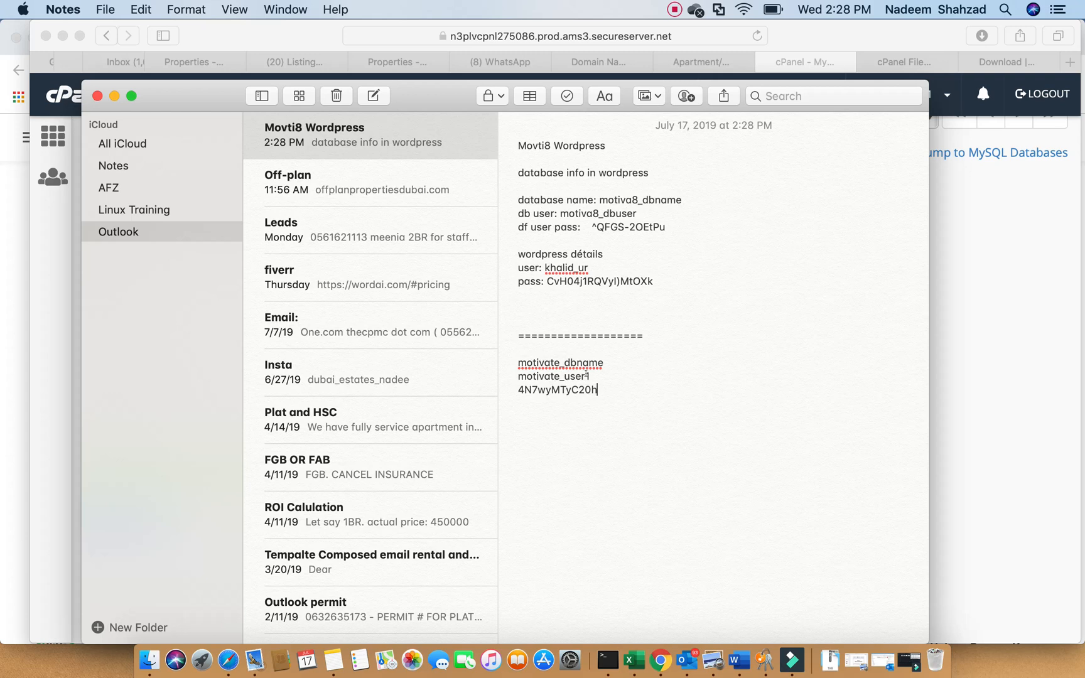
click(960, 529)
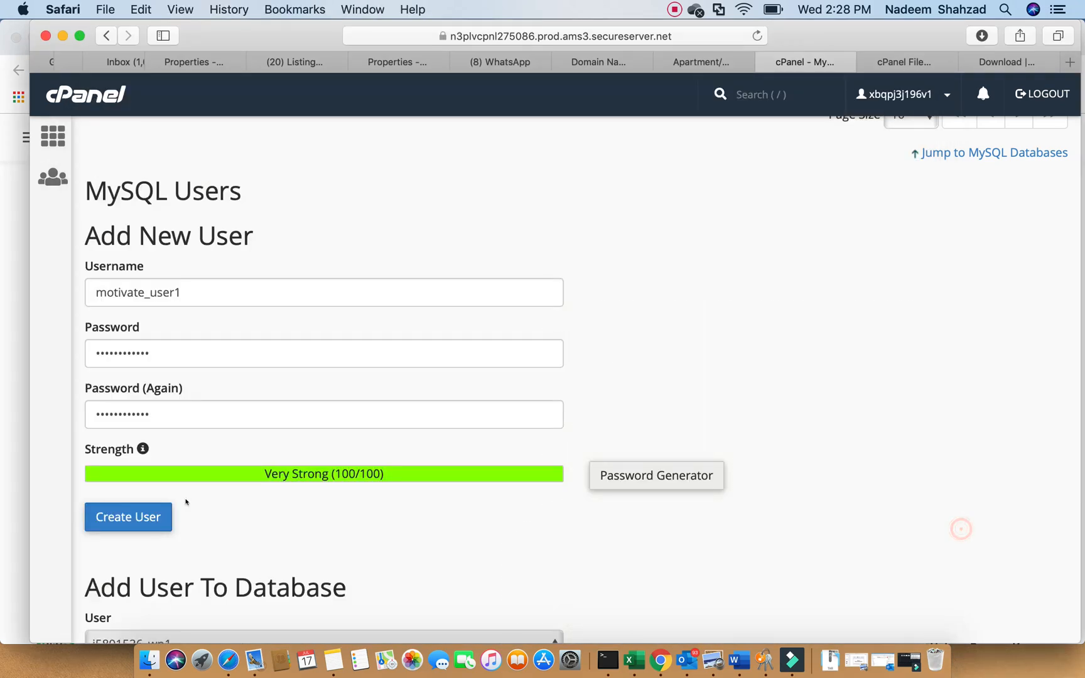
click(128, 516)
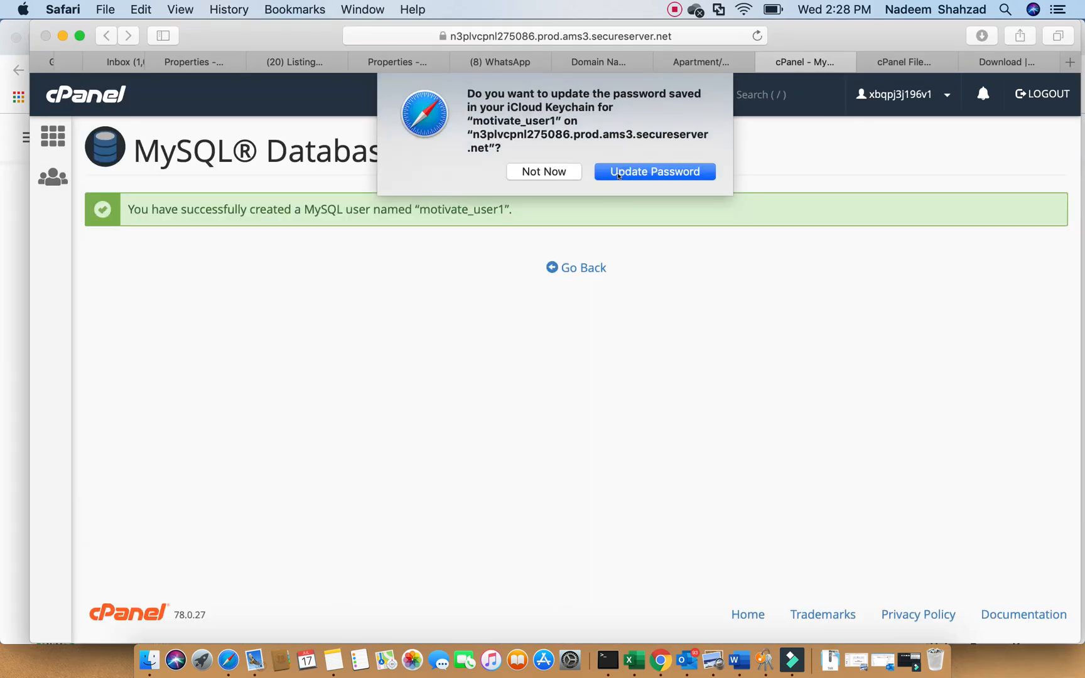
Step: Decline updating the saved keychain password and return to the MySQL Databases page
click(557, 171)
click(583, 266)
click(805, 502)
Step: Add the MySQL user motivate_user1 to the database motivate_dbname
scroll(805, 503, down, 10)
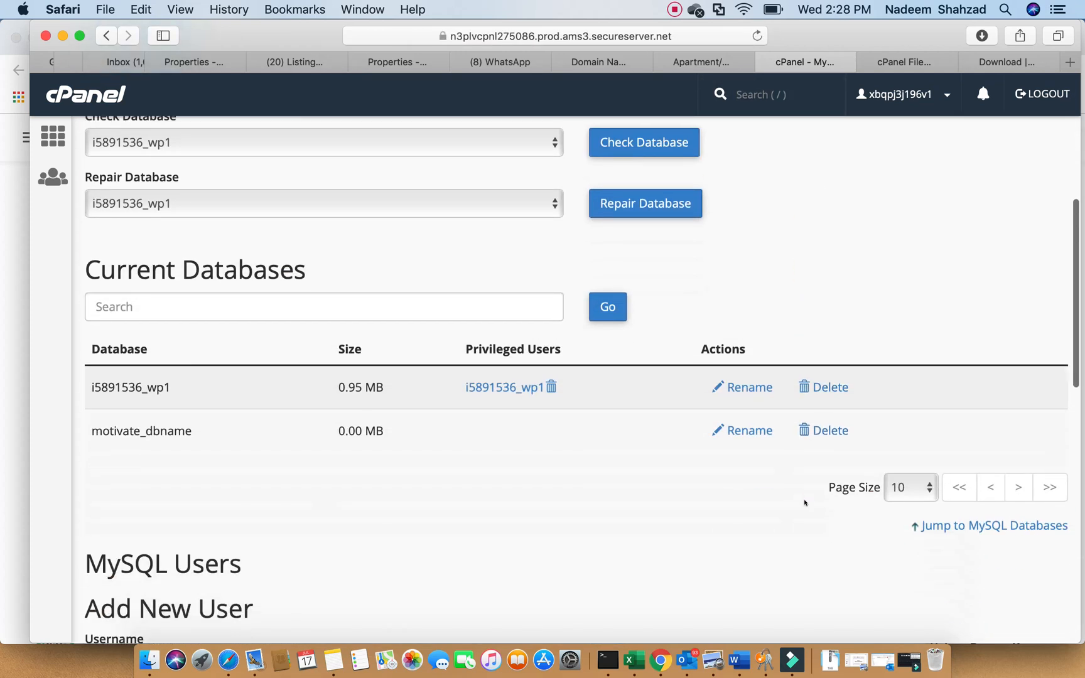
scroll(805, 502, down, 10)
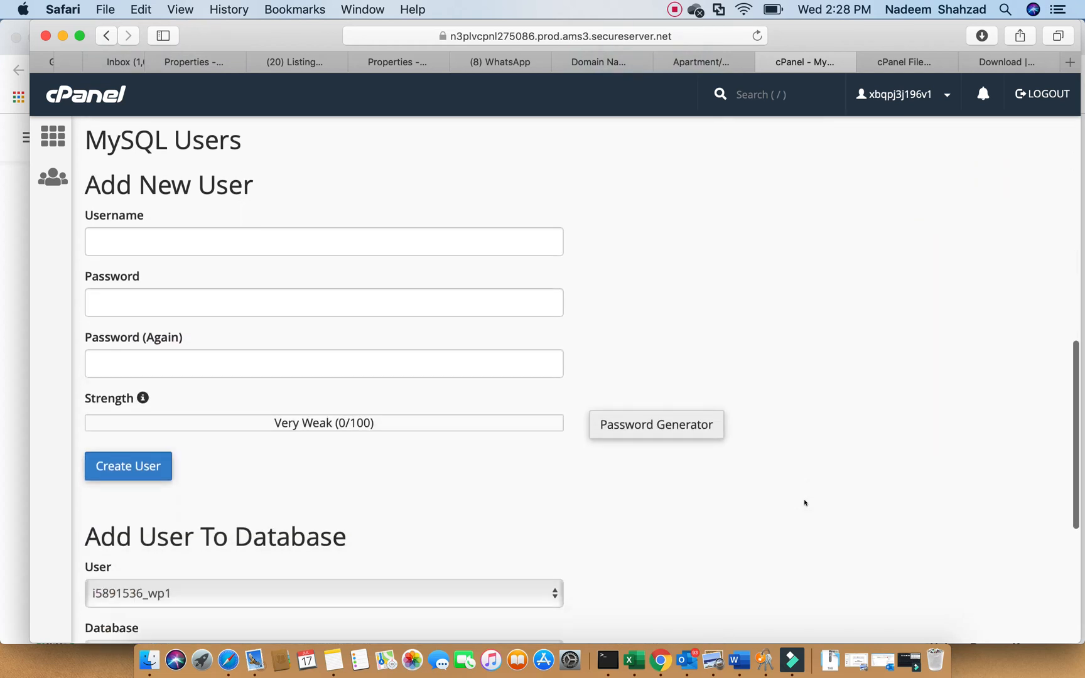
scroll(805, 502, down, 5)
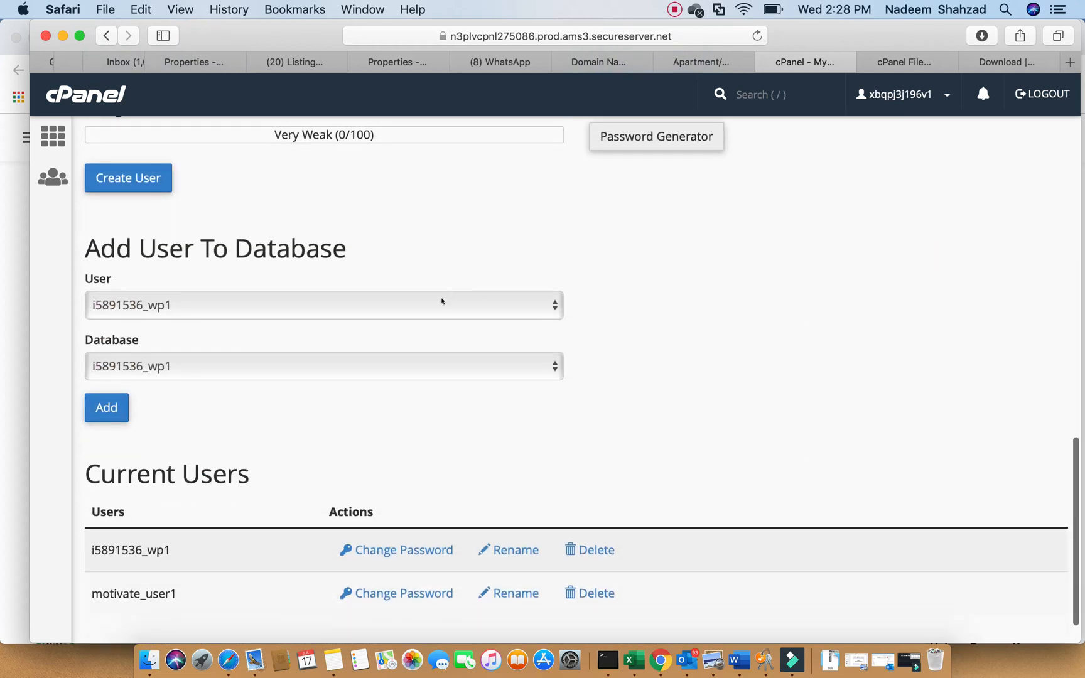
click(436, 305)
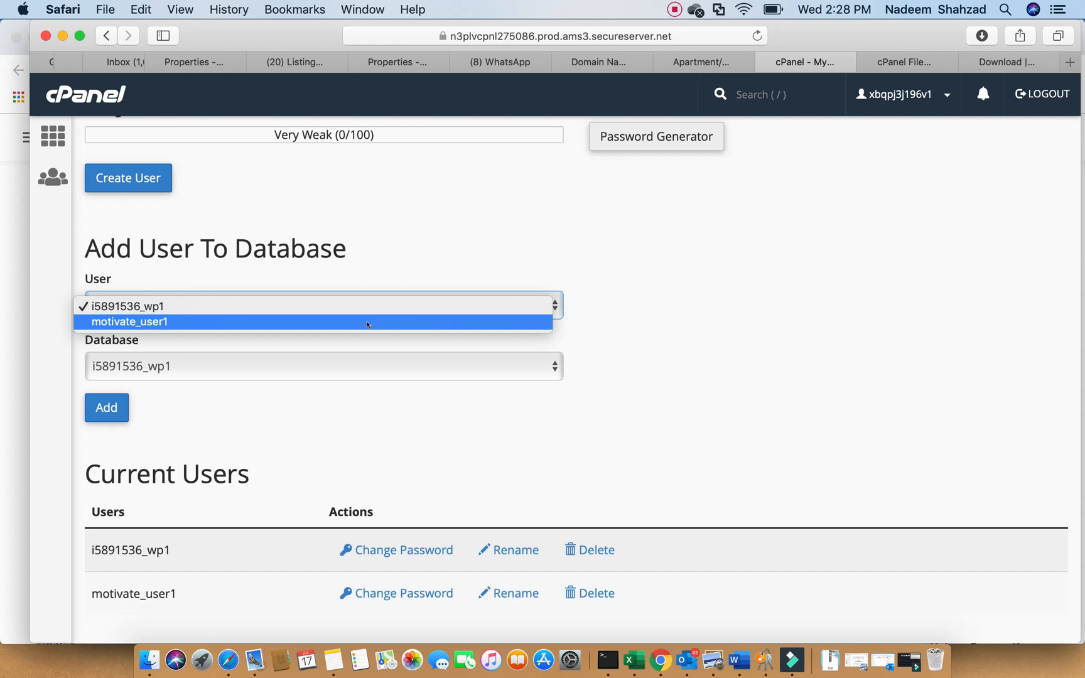
click(367, 322)
click(298, 368)
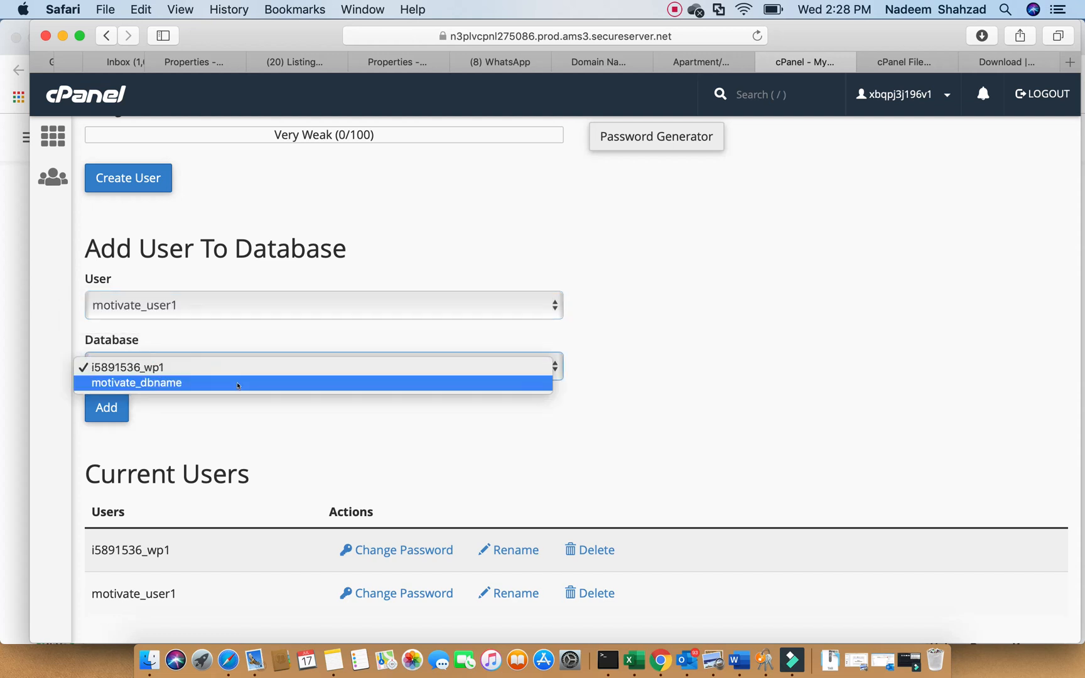
click(238, 383)
click(106, 408)
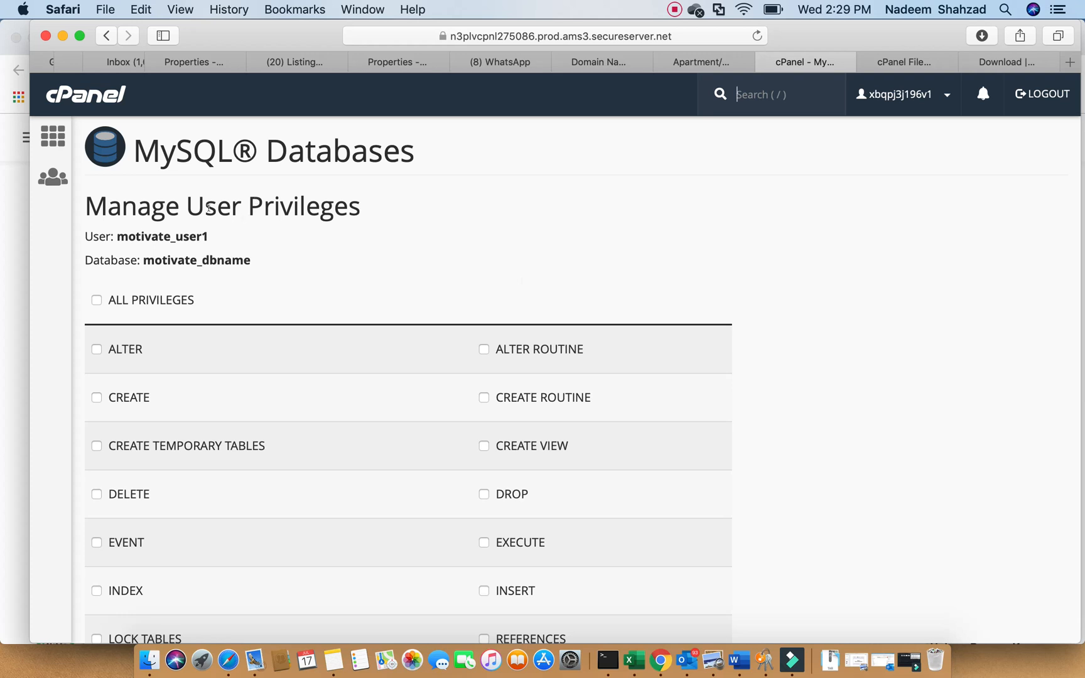
Step: Grant motivate_user1 all privileges on the motivate_dbname database and apply the changes
drag(188, 206, 355, 204)
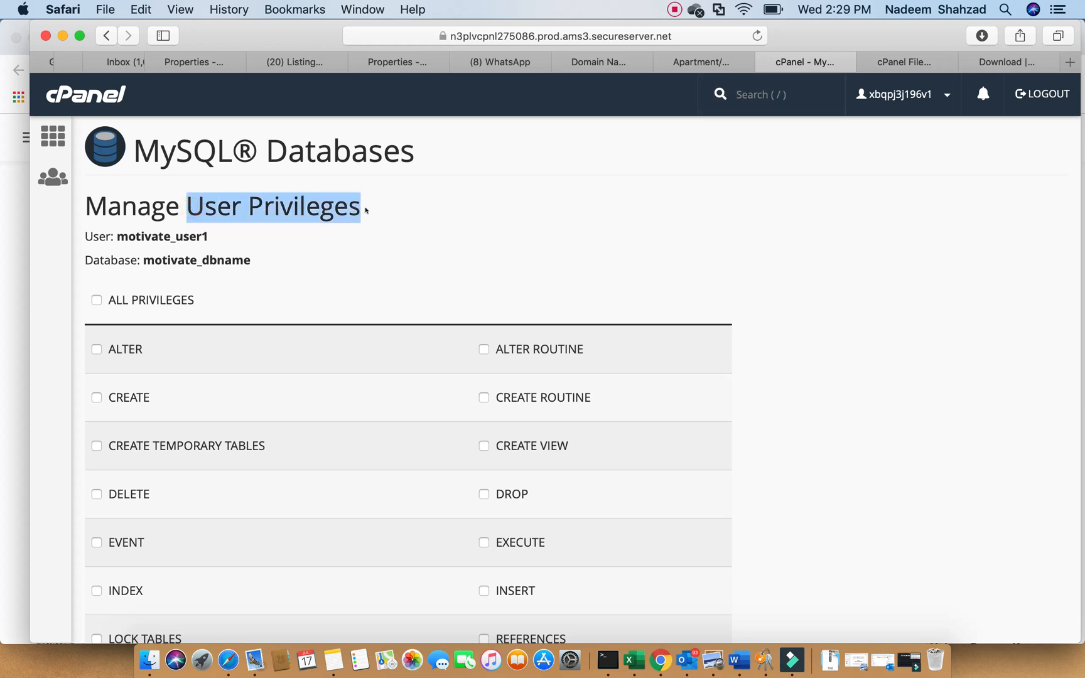
click(423, 231)
scroll(423, 231, down, 5)
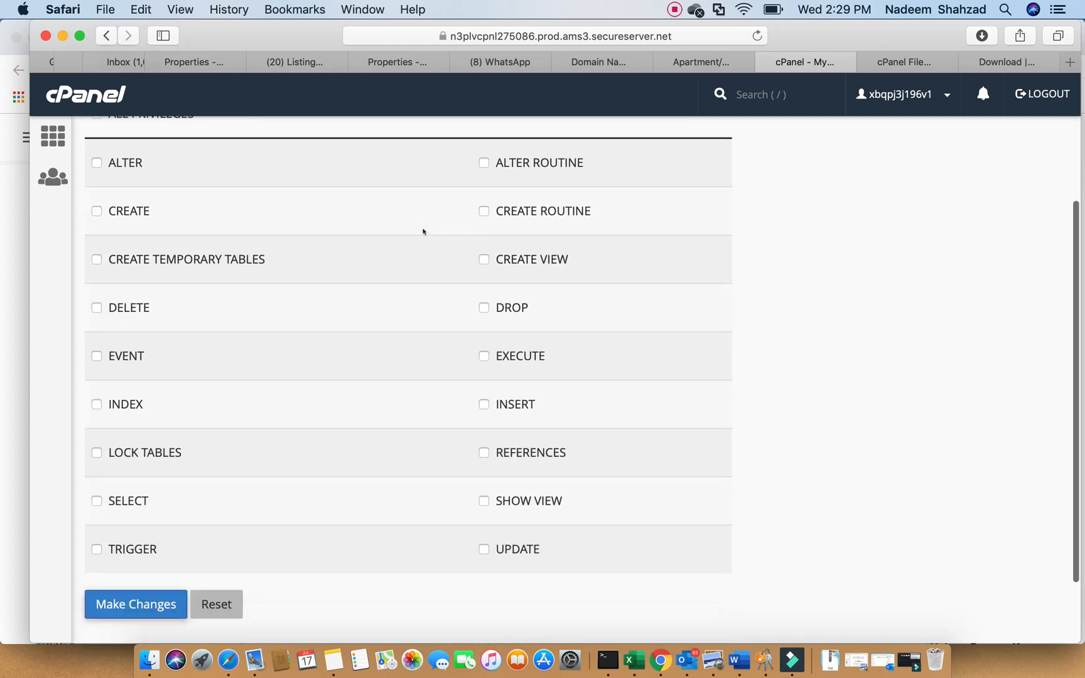
scroll(423, 231, up, 5)
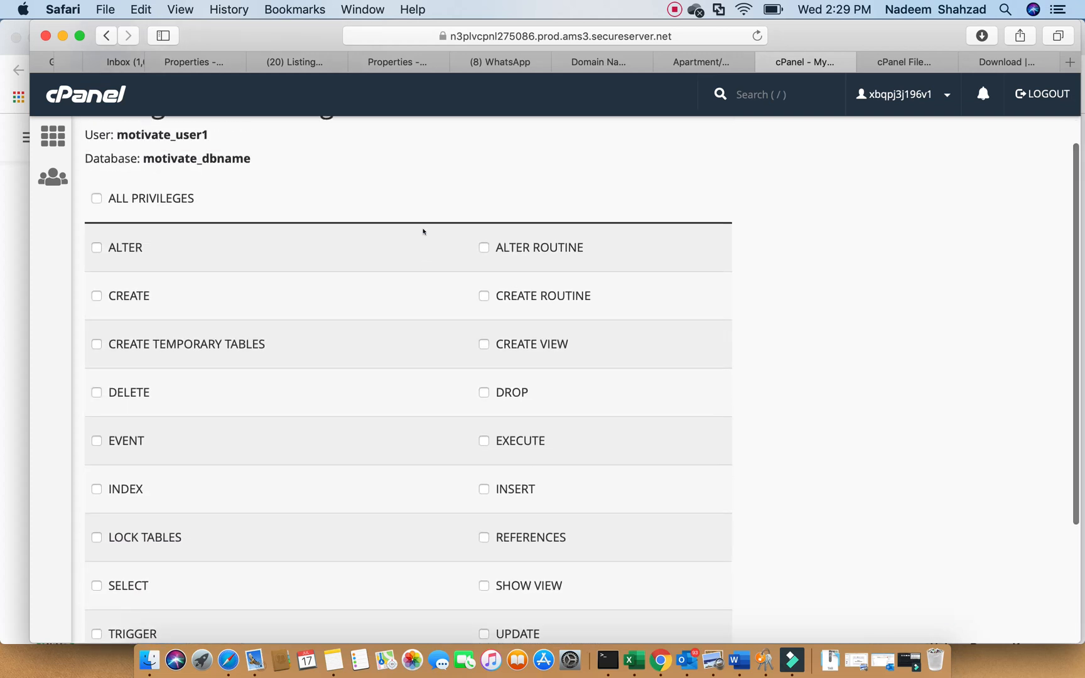
scroll(423, 231, down, 2)
scroll(423, 231, up, 3)
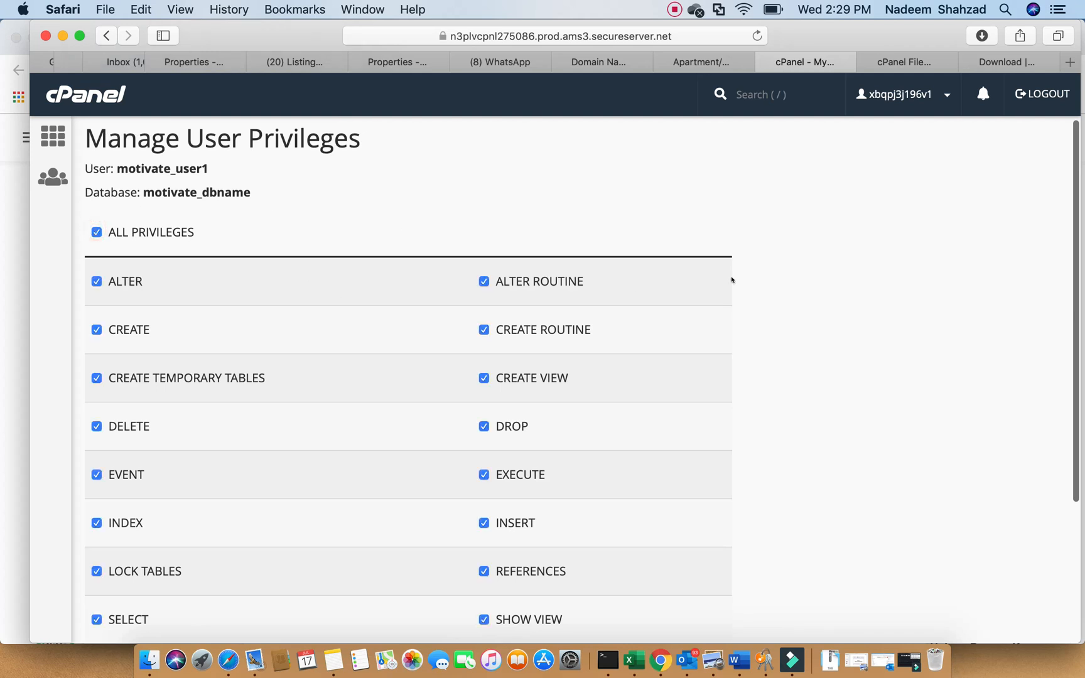
scroll(734, 215, down, 5)
scroll(736, 216, down, 3)
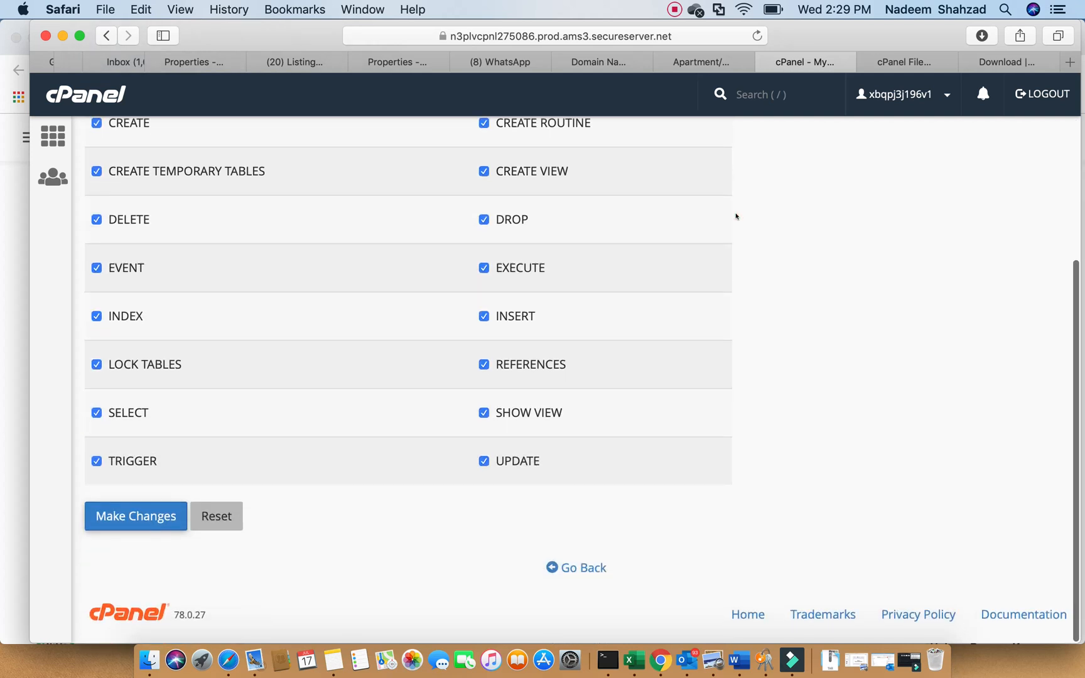
click(137, 518)
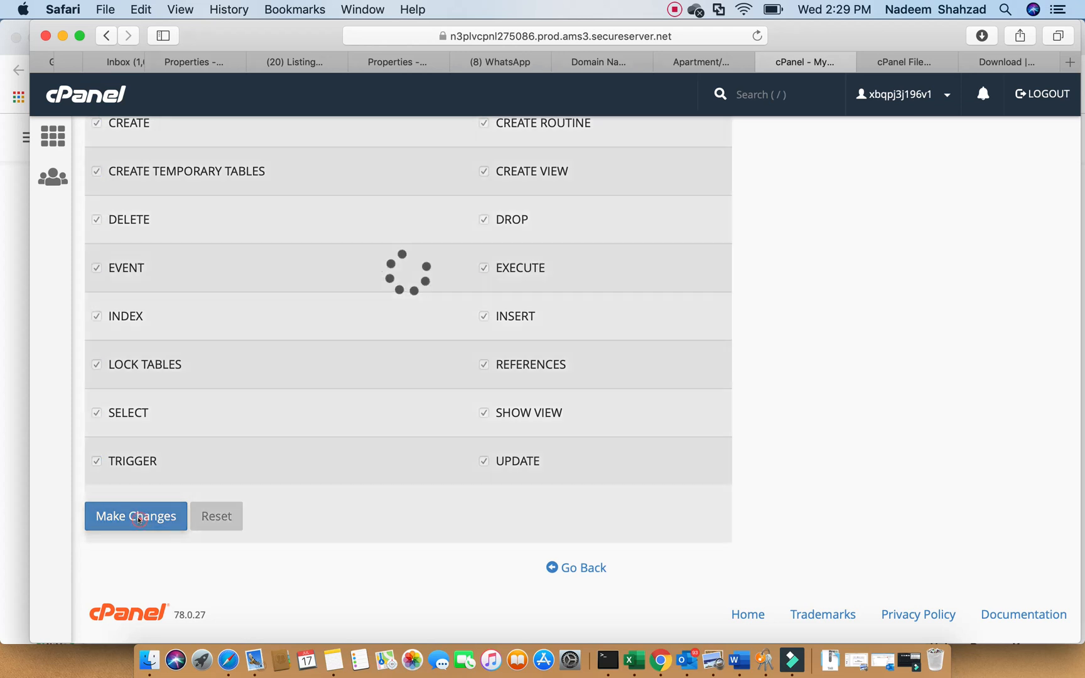